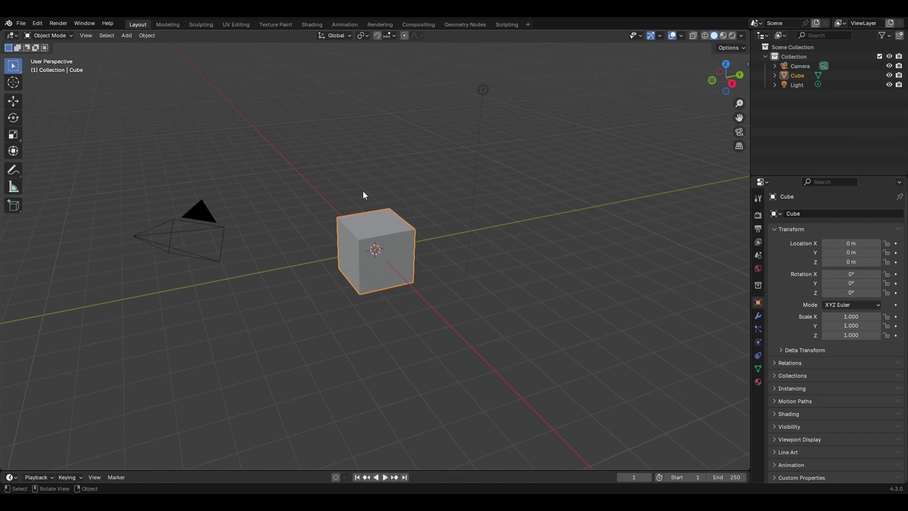
- Delete the default cube, camera and light from the scene
key("a")
key("x")
left_click(405, 215)
- Add a Brilliant Diamond mesh and view it from a lower angle
key("shift+a")
mouse_move(405, 215)
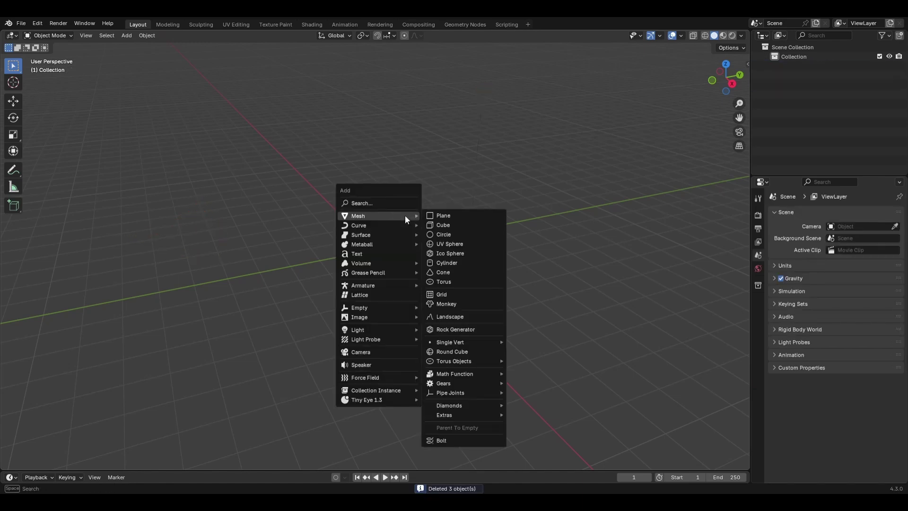
mouse_move(456, 405)
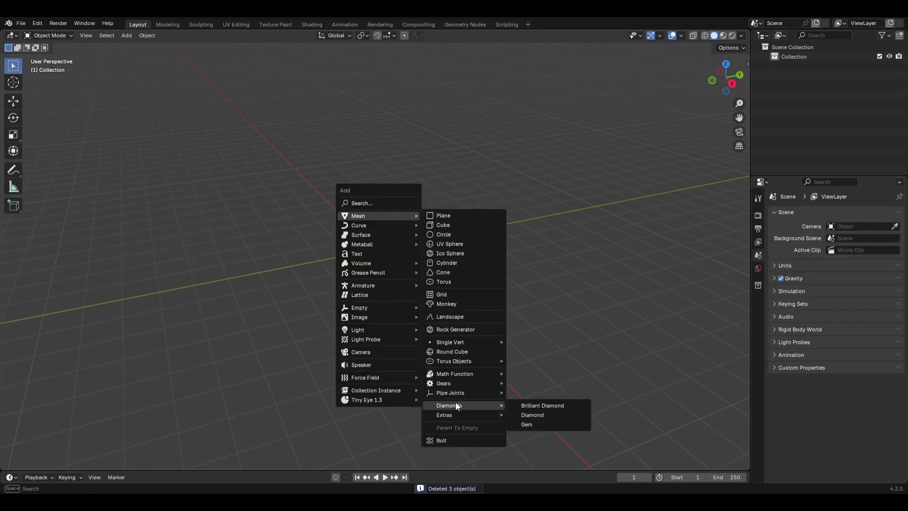
left_click(523, 405)
middle_click_drag(403, 310, 394, 276)
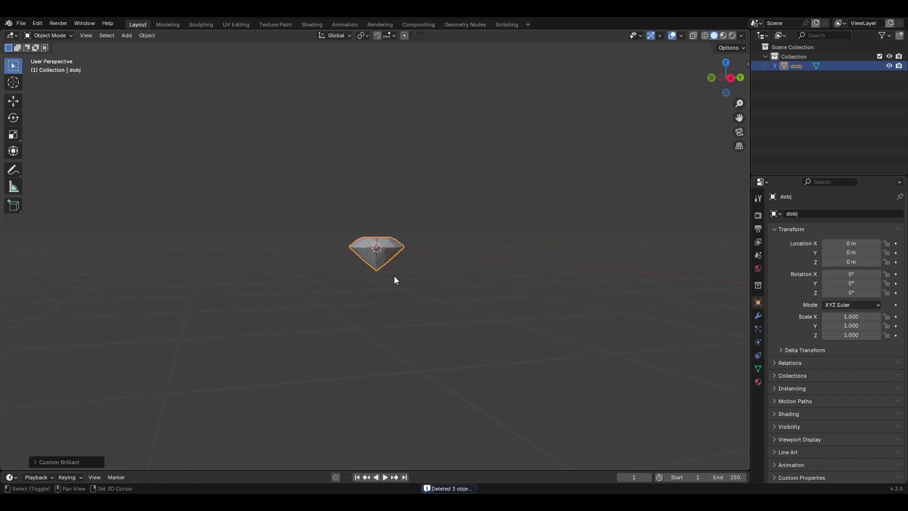
scroll(396, 278, "up", 2)
- Split the 3D view horizontally and make the lower area a Shader Editor
right_click(748, 376)
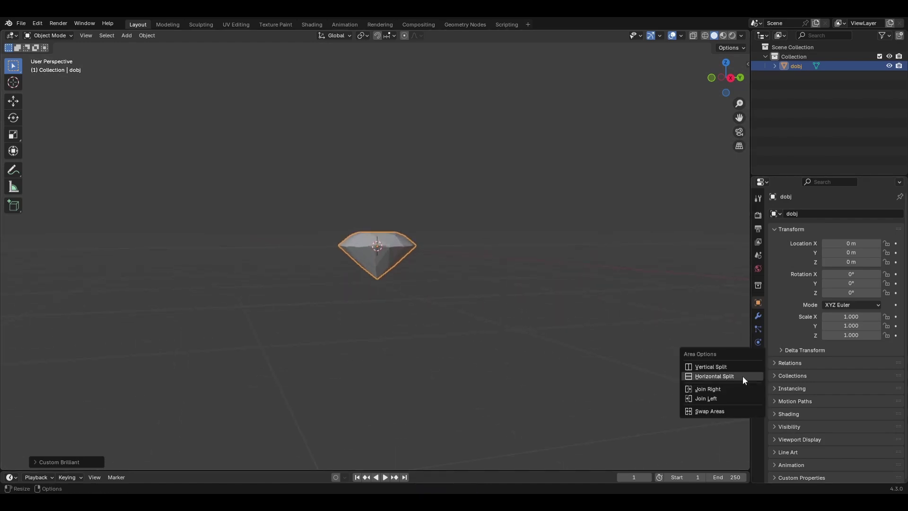
left_click(742, 376)
left_click(526, 342)
left_click(12, 349)
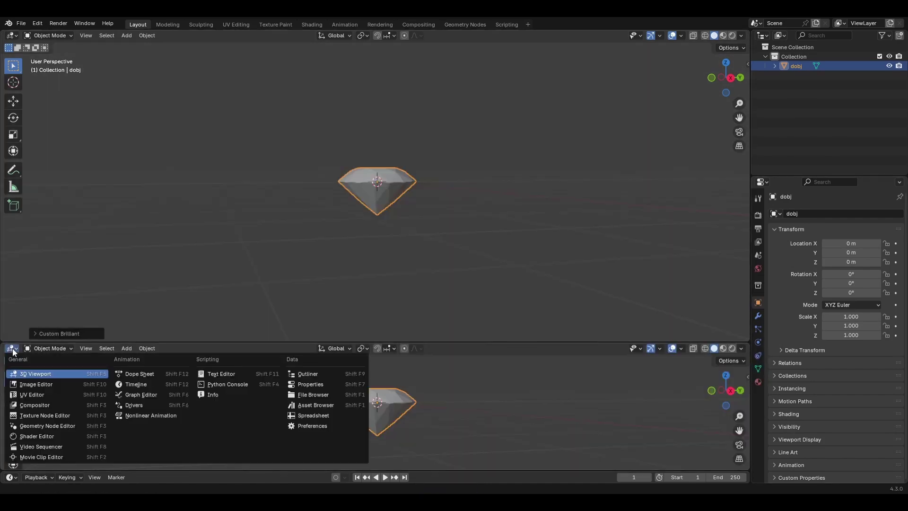
left_click(41, 439)
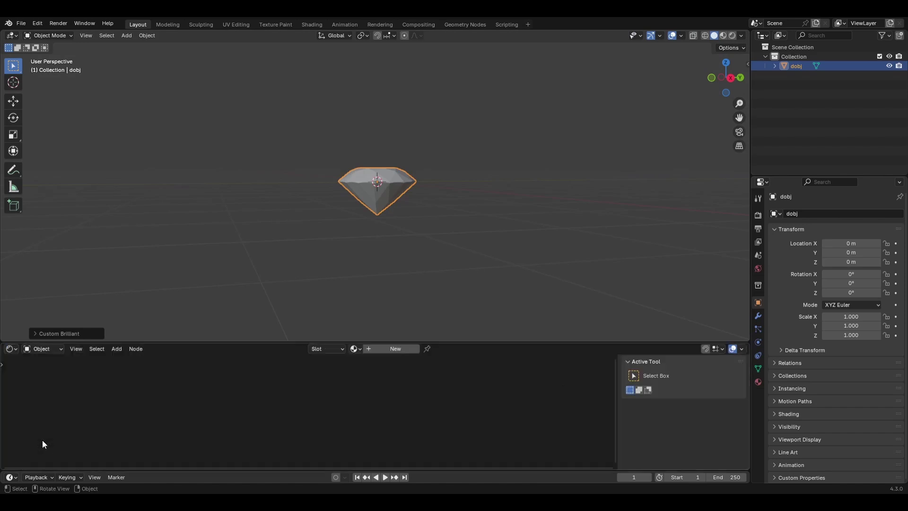
key("n")
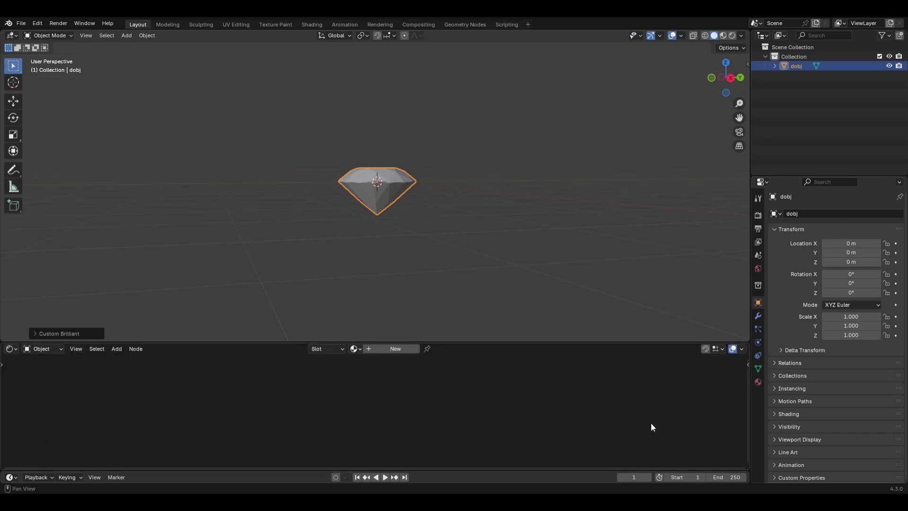
- Assign the existing material, rename it 'Diamond', and move to the Compositing workspace
left_click(357, 348)
left_click(374, 365)
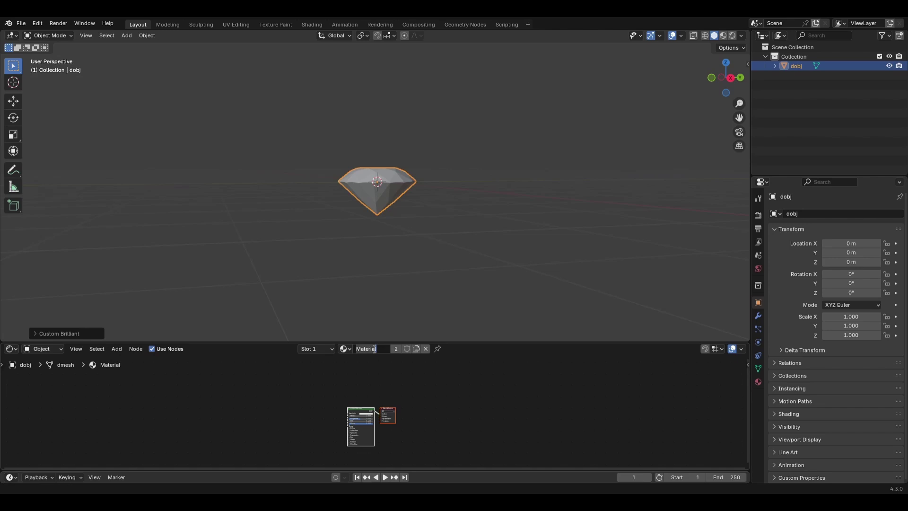
key("ctrl+a")
type("Diamond")
key("Return")
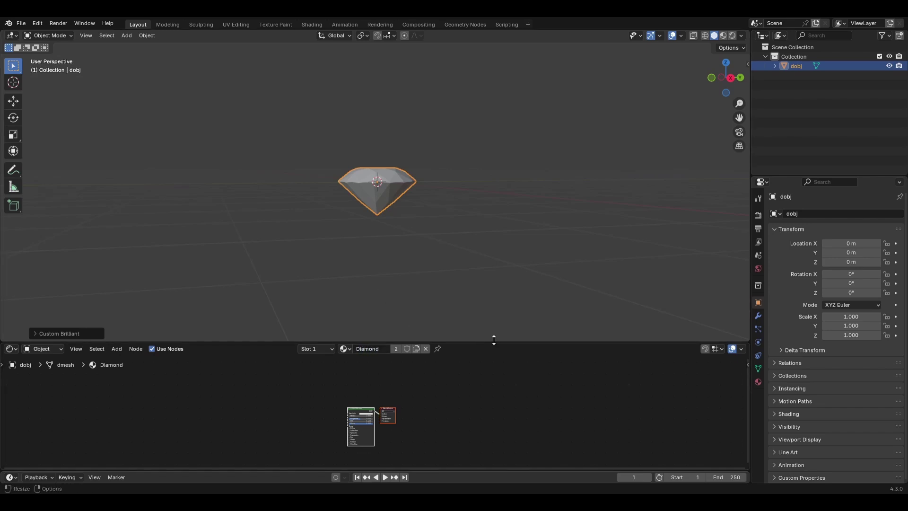
left_click_drag(493, 341, 471, 205)
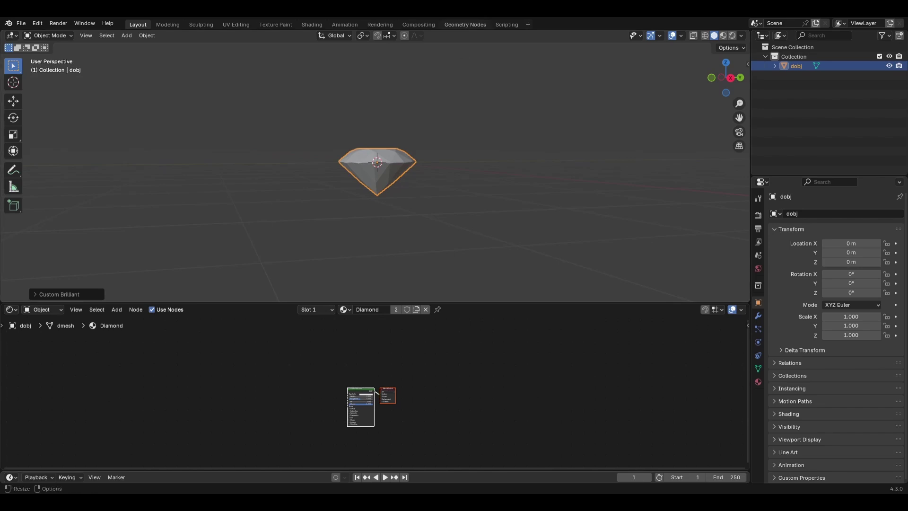
left_click(419, 24)
- Enable compositing nodes and insert a Glare node between Render Layers and Composite
left_click(106, 36)
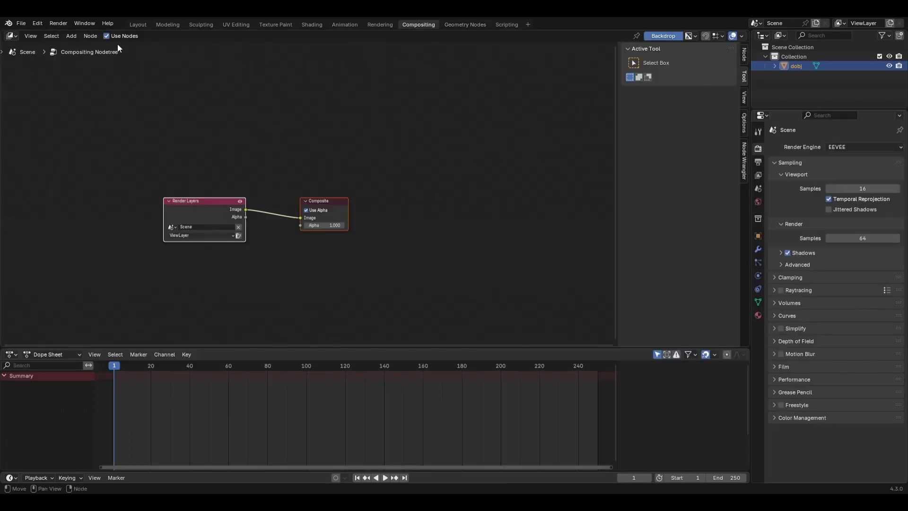
key("Home")
left_click_drag(311, 233, 89, 216)
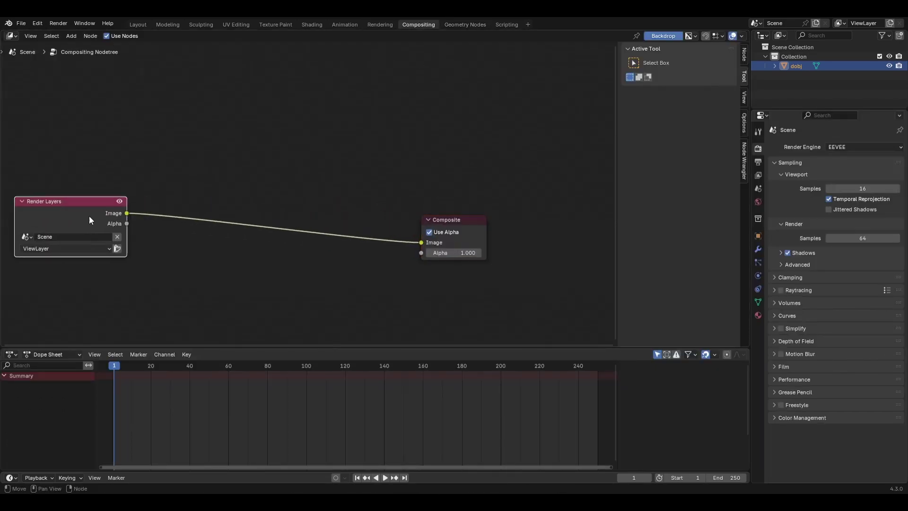
key("shift+a")
type("gla")
key("Return")
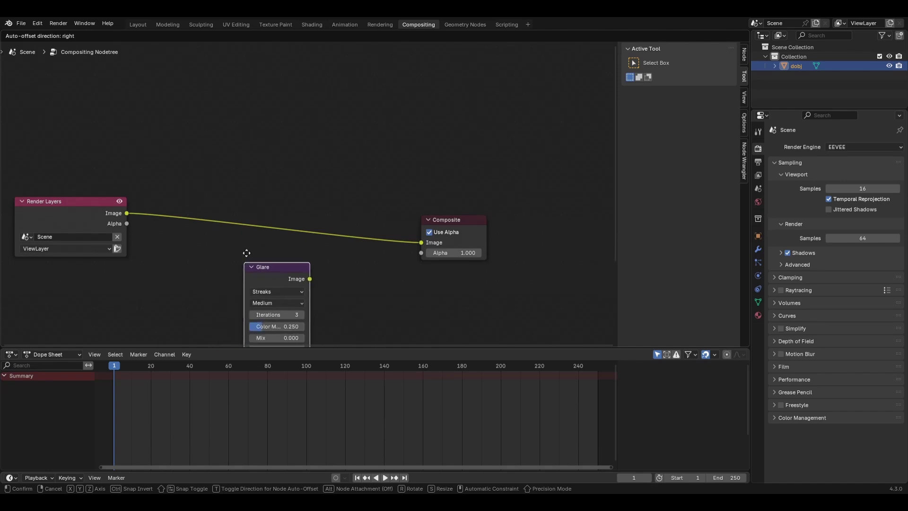
left_click(277, 192)
key("Home")
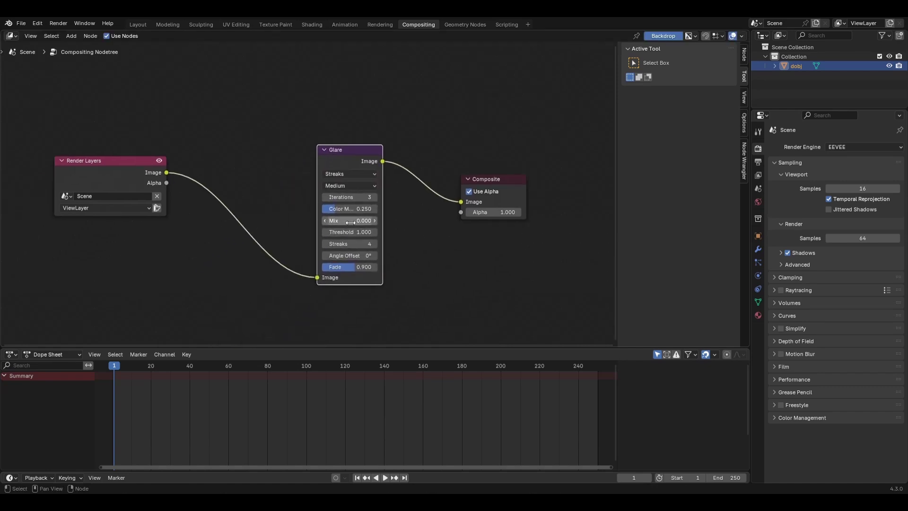
- Set the Glare threshold to 35 and fade to 0.75, then return to Layout
left_click(349, 231)
type("35")
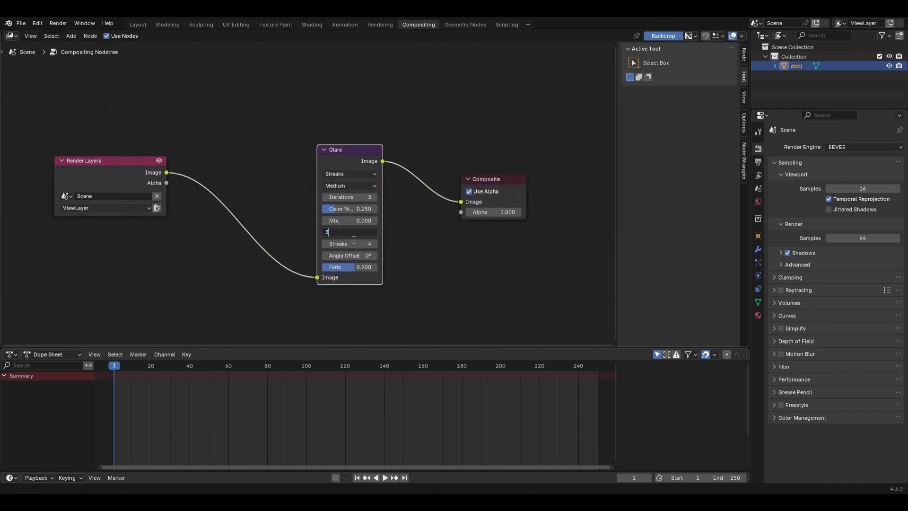
key("Return")
left_click_drag(350, 267, 467, 257)
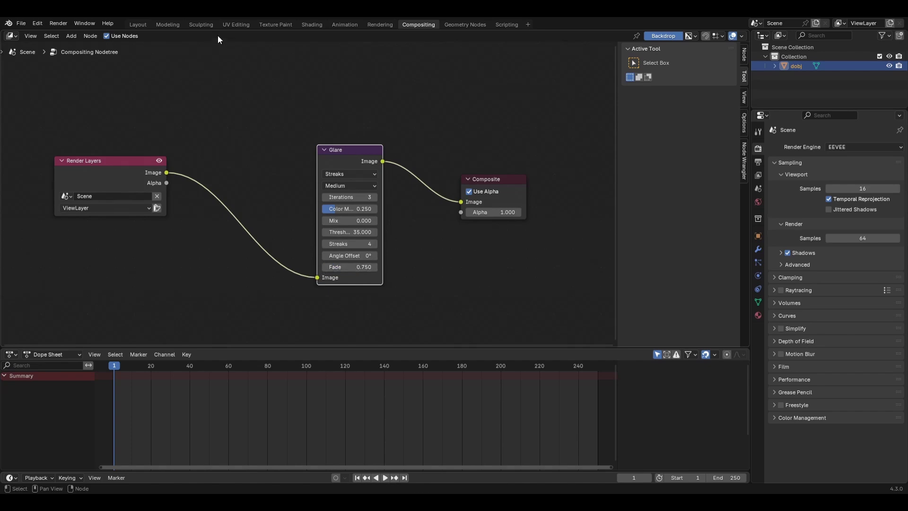
left_click(139, 25)
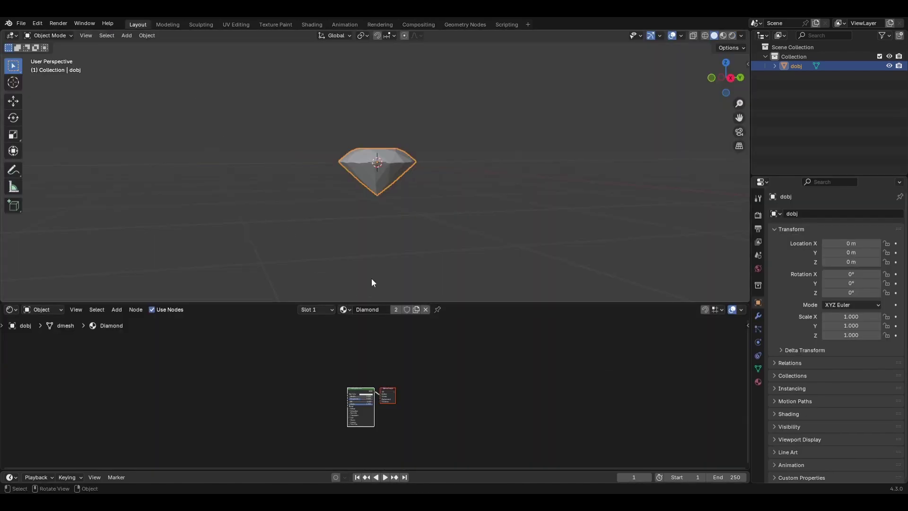
- Switch the viewport to Rendered shading with the compositor set to Always
left_click(732, 37)
left_click(742, 36)
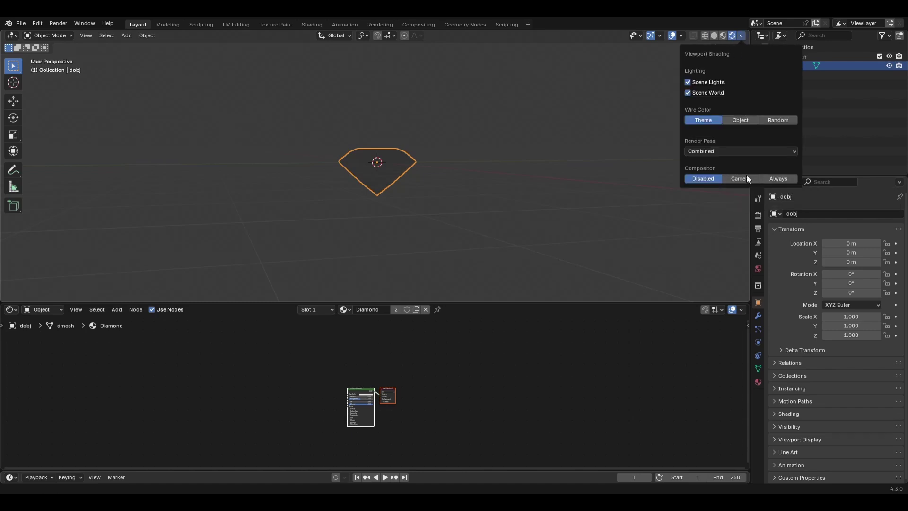
left_click(784, 178)
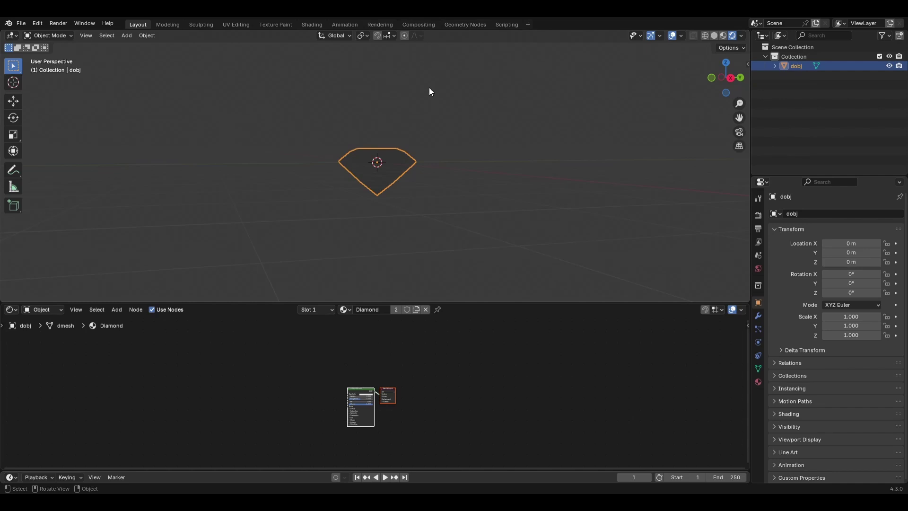
middle_click_drag(405, 229, 396, 211)
scroll(397, 209, "up", 3)
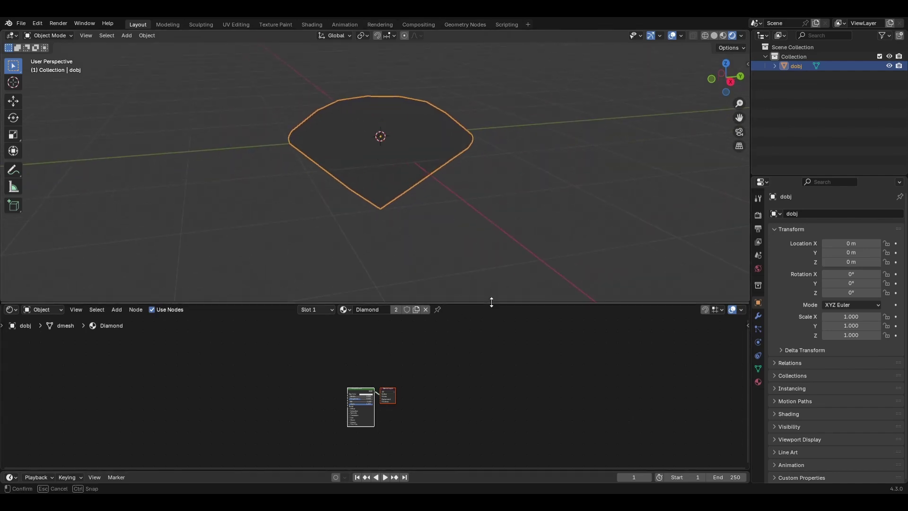
- Enlarge the shader editor and frame the Diamond material's nodes
left_click_drag(492, 303, 471, 248)
scroll(470, 328, "up", 4)
middle_click_drag(358, 367, 368, 382)
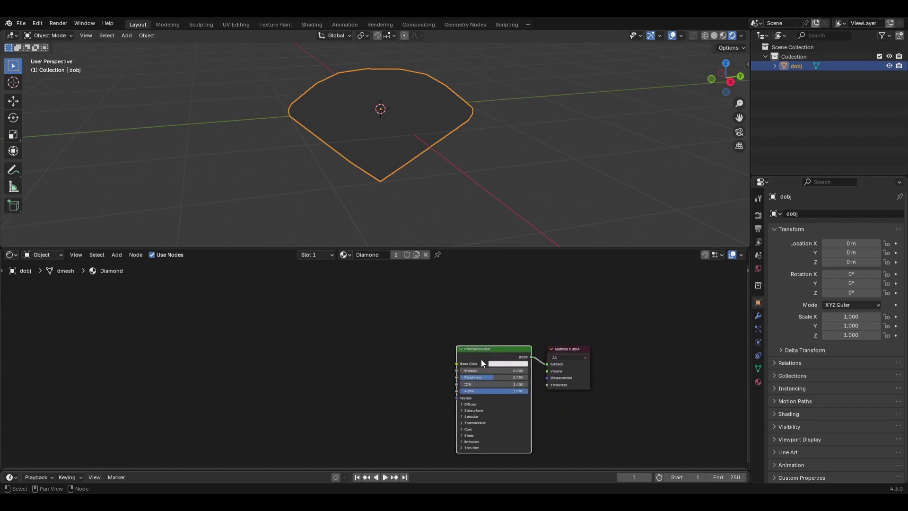
- Replace the Principled BSDF with a mapped Voronoi Texture whose Color drives the surface
key("x")
key("shift+a")
type("voronoi")
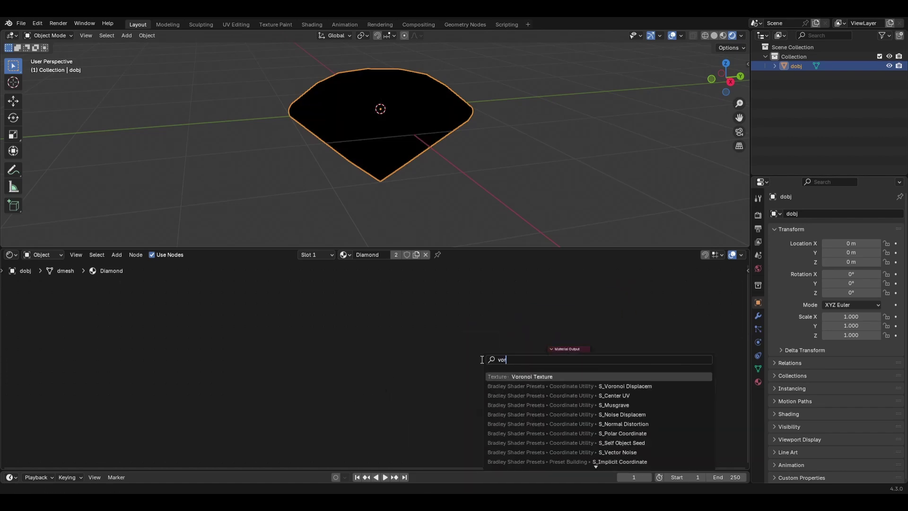
key("Return")
left_click(366, 332)
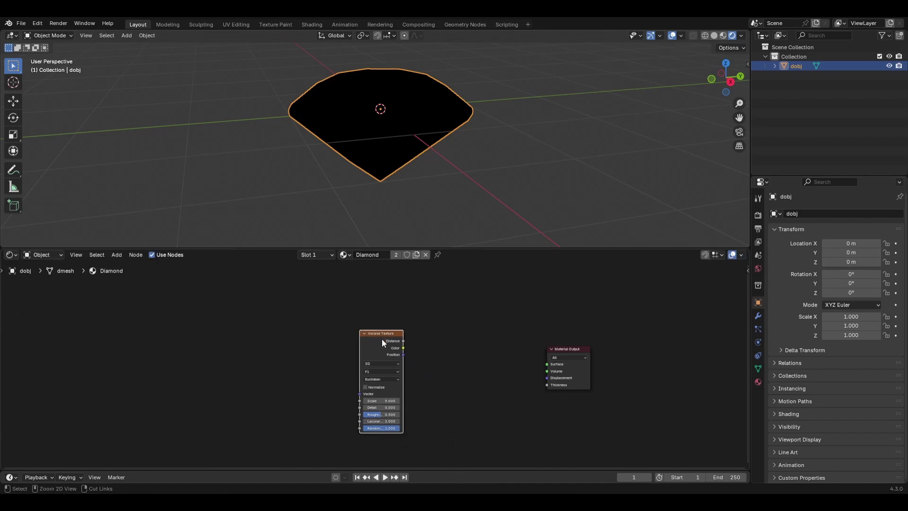
key("ctrl+t")
middle_click_drag(380, 347, 398, 320)
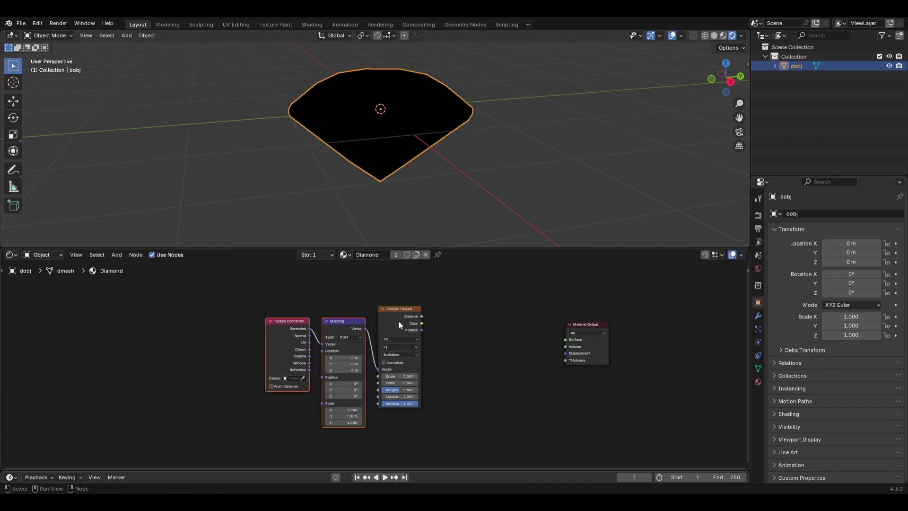
mouse_move(297, 337)
left_mouse_down()
mouse_move(272, 341)
mouse_move(297, 347)
left_mouse_up()
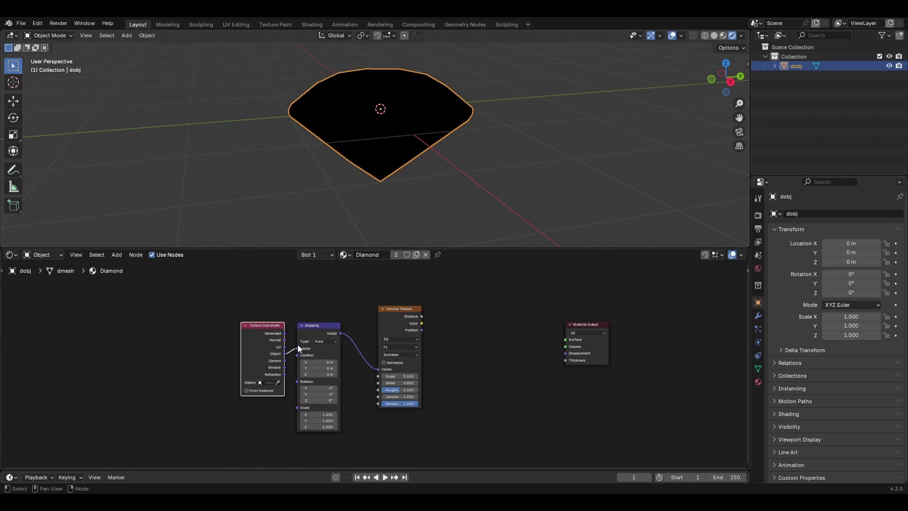
left_click(402, 317, "ctrl+shift")
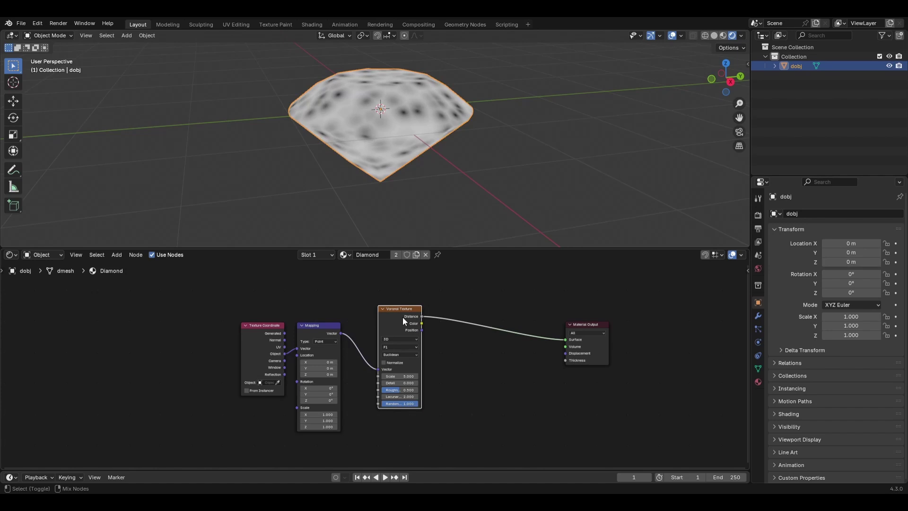
left_click(402, 317, "ctrl+shift")
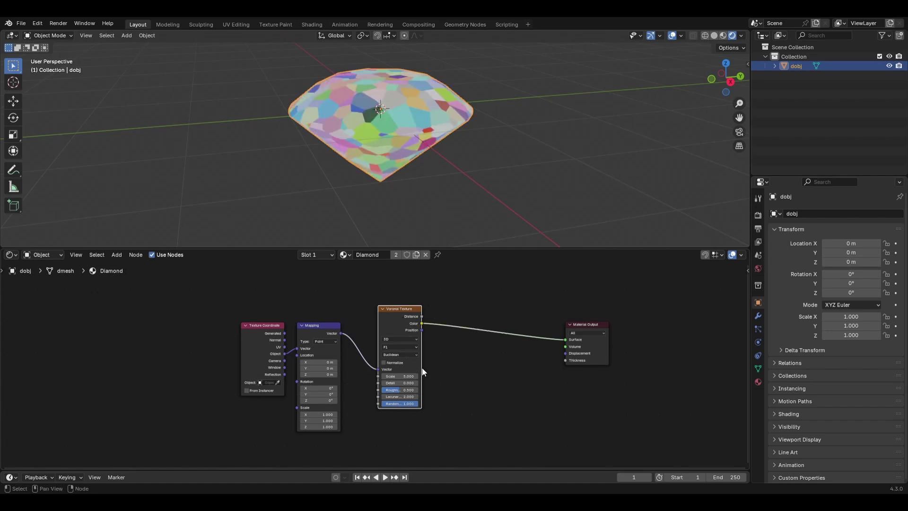
- Set the Mapping scale to 4.000 on all axes and Voronoi Scale to 4.400
scroll(416, 375, "up", 2)
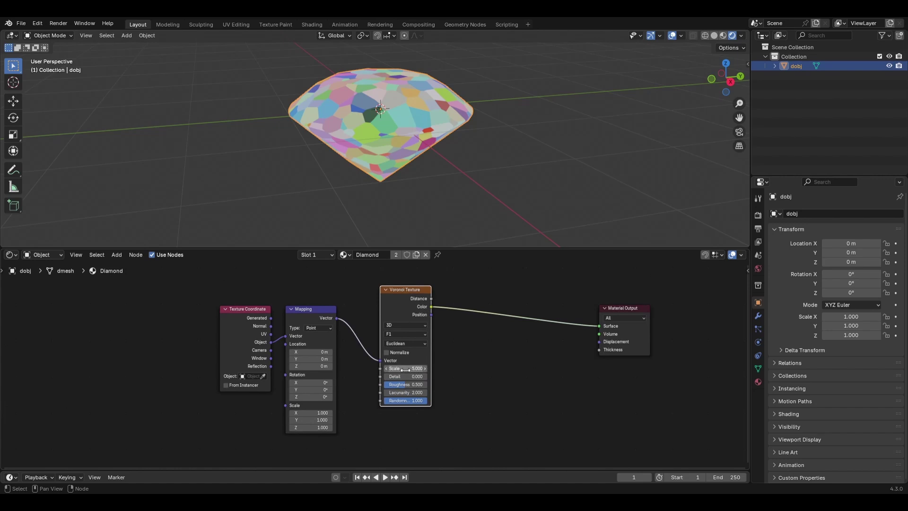
left_click_drag(405, 370, 449, 370)
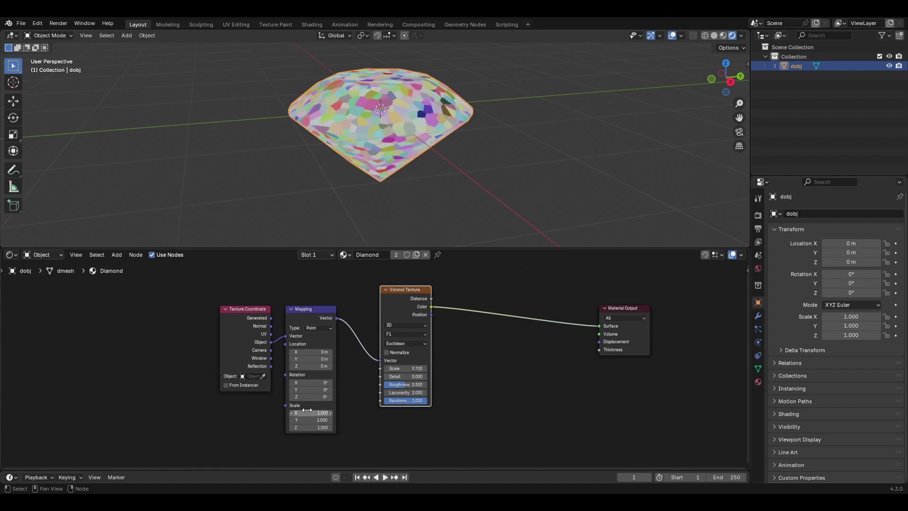
left_click_drag(307, 412, 386, 428)
left_click_drag(407, 368, 357, 369)
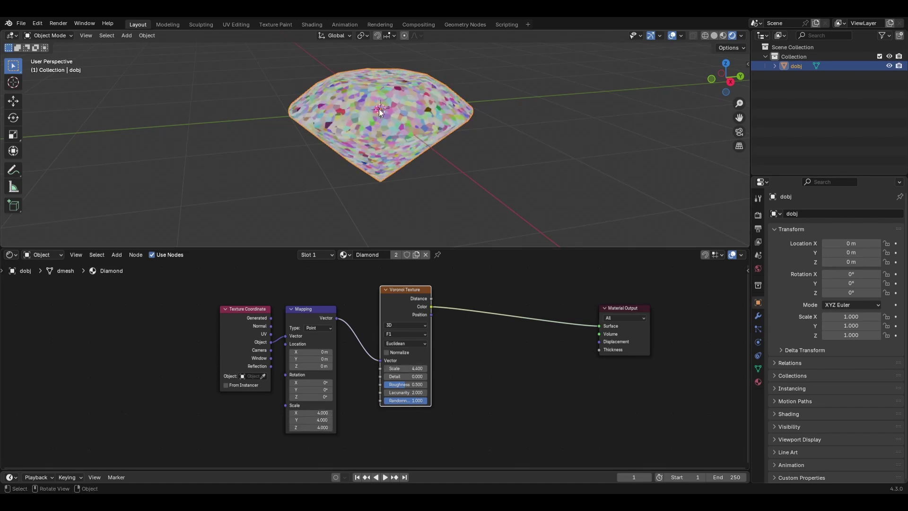
left_click_drag(403, 307, 372, 313)
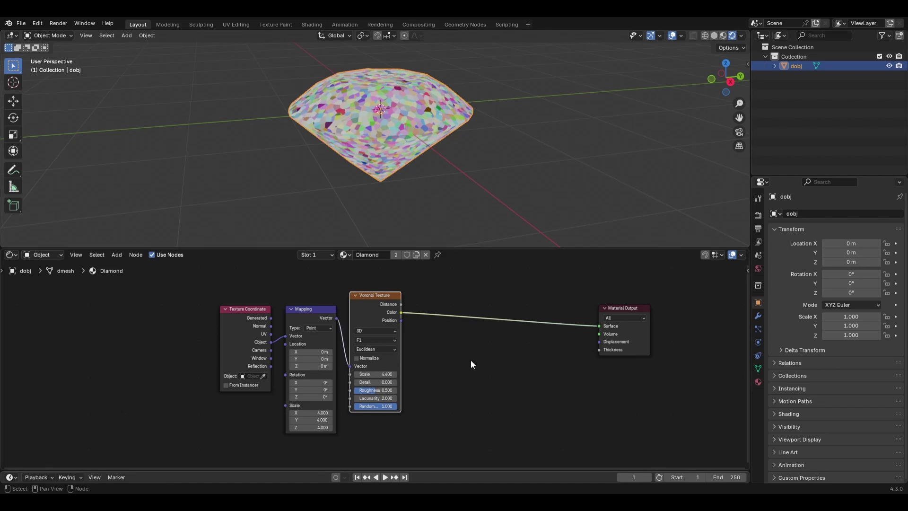
- Drop a Color Ramp on the Voronoi-to-Output link and slide its white stop to 0.414
key("shift+a")
mouse_move(471, 362)
type("color ramp")
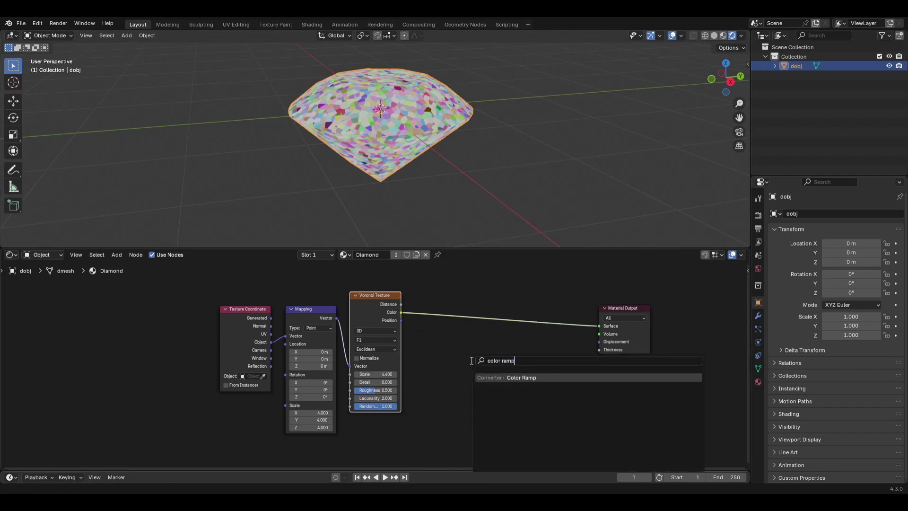
key("Return")
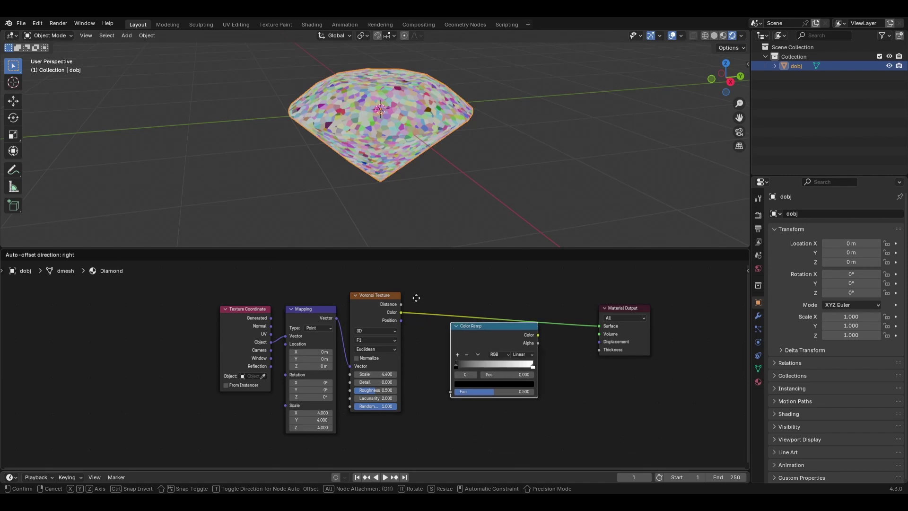
left_click(430, 296)
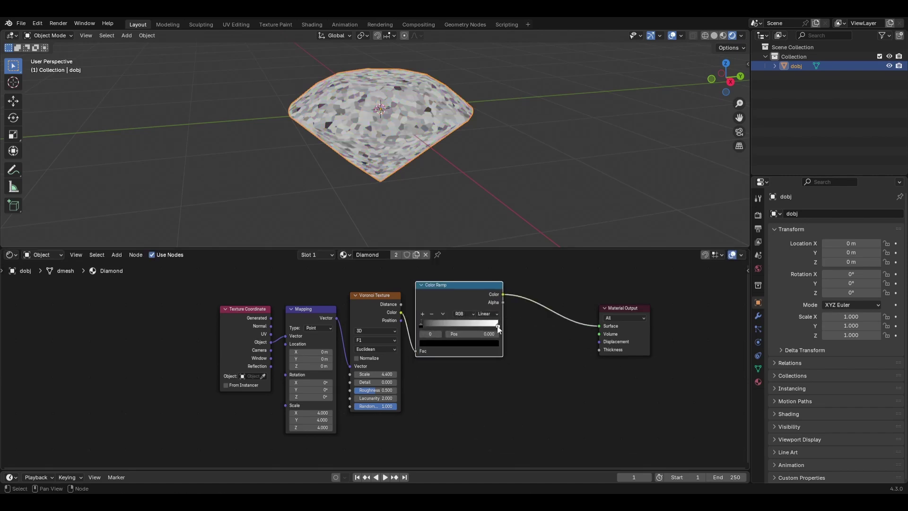
left_click_drag(497, 325, 452, 326)
middle_click_drag(428, 118, 235, 127)
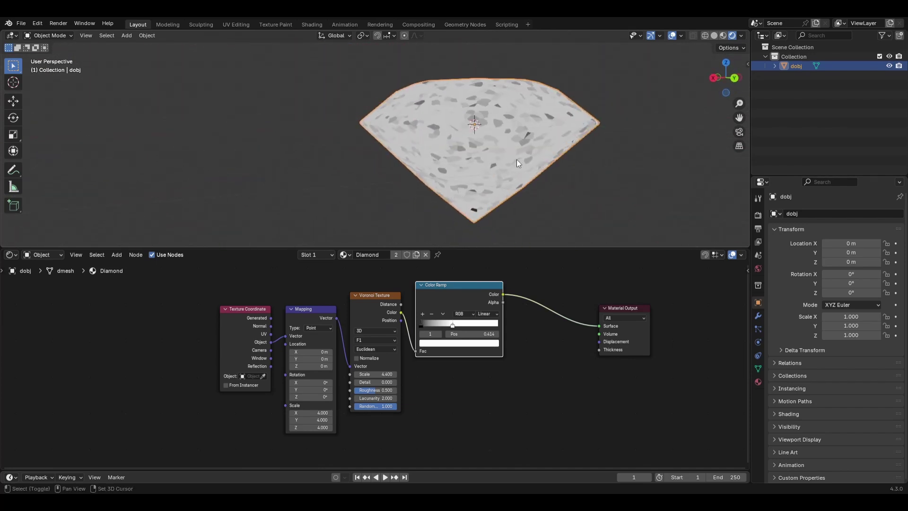
middle_click_drag(517, 161, 520, 227)
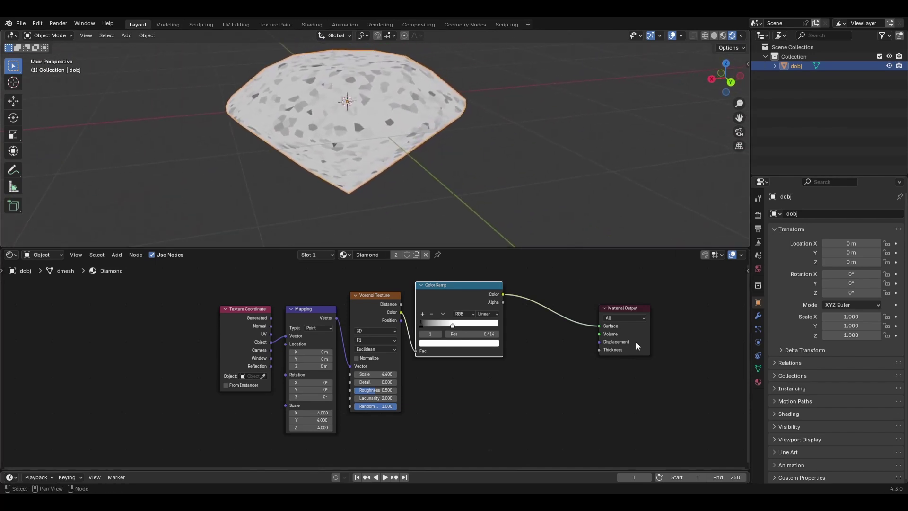
left_click_drag(631, 310, 694, 283)
middle_click_drag(571, 335, 468, 383)
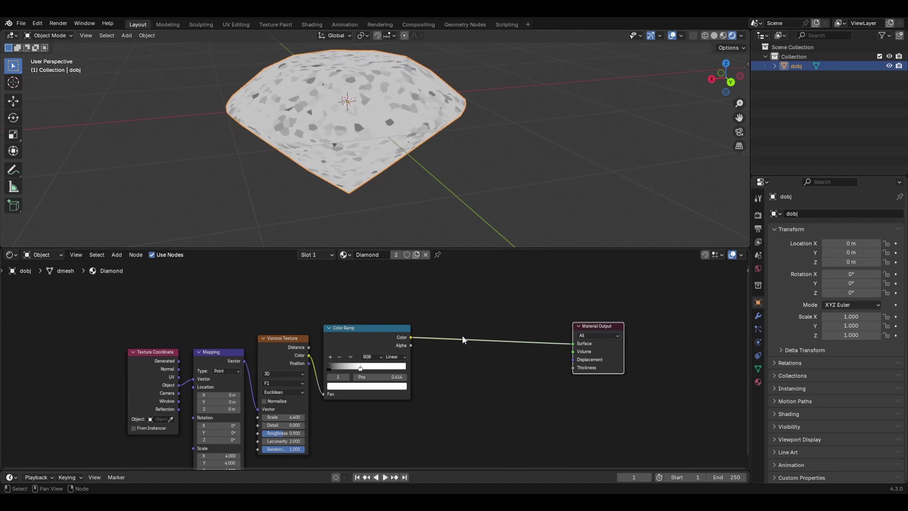
- Insert a Layer Weight node before the output, with the Color Ramp feeding its Blend
key("shift+a")
type("laye")
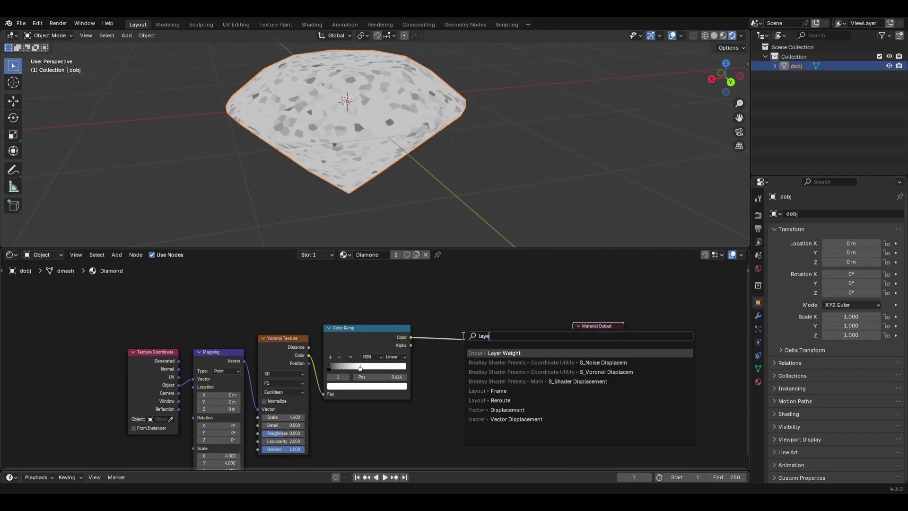
key("Return")
left_click(437, 325)
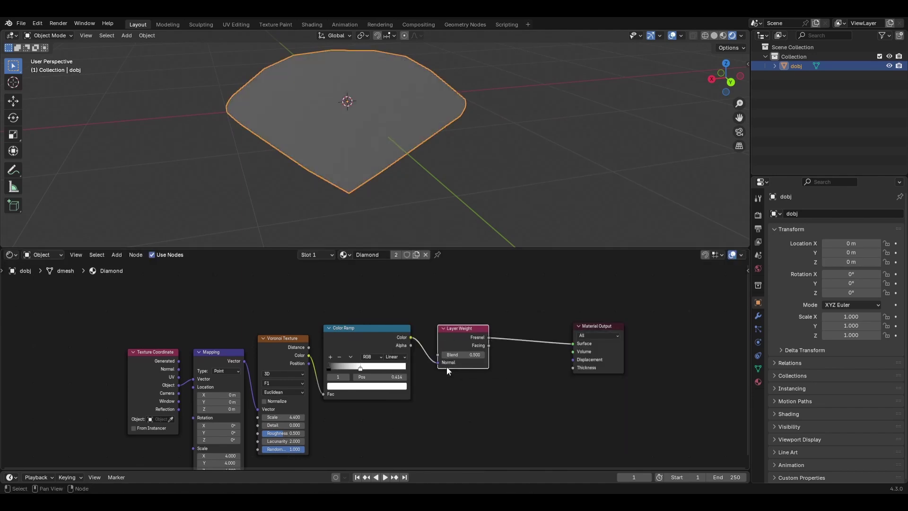
mouse_move(438, 363)
left_mouse_down()
mouse_move(446, 332)
mouse_move(436, 332)
mouse_move(573, 343)
left_mouse_up()
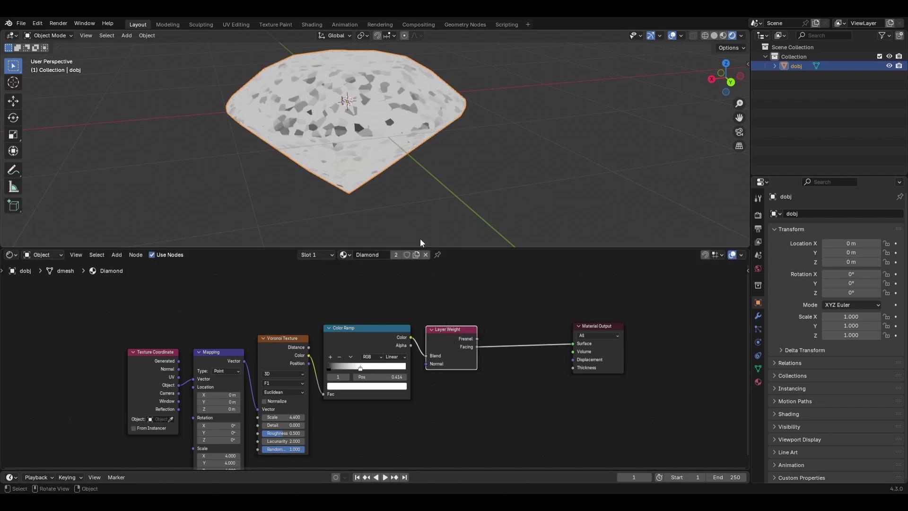
middle_click_drag(370, 117, 426, 144)
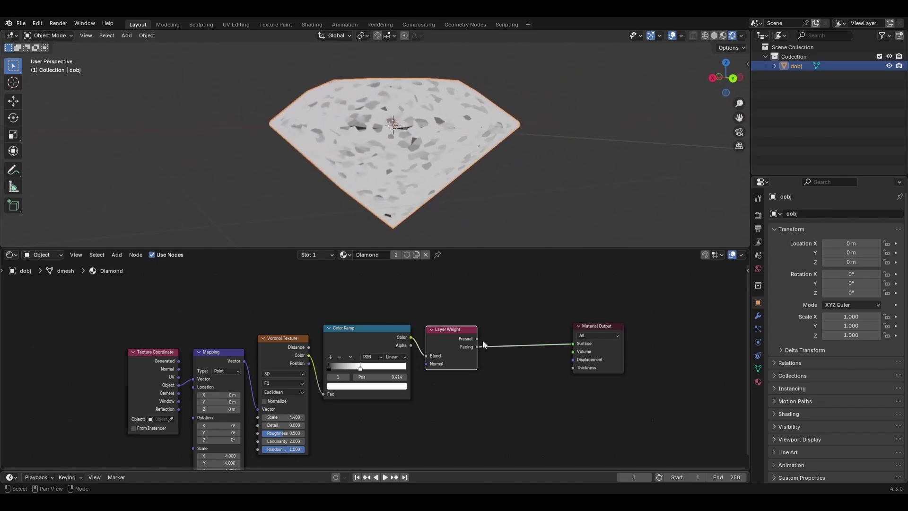
middle_click_drag(483, 340, 403, 343)
left_click_drag(505, 327, 557, 328)
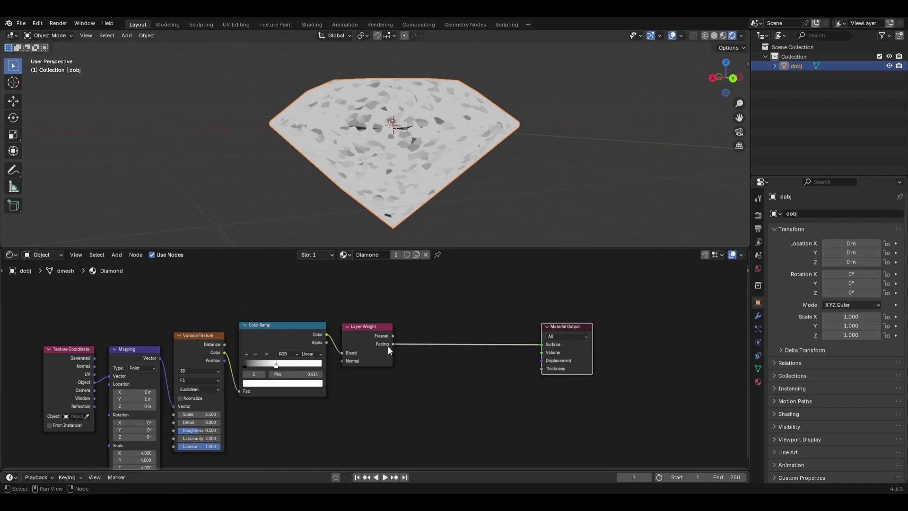
- Add a second Color Ramp before the output, set to HSV mode and Far interpolation
key("shift+a")
type("color ramp")
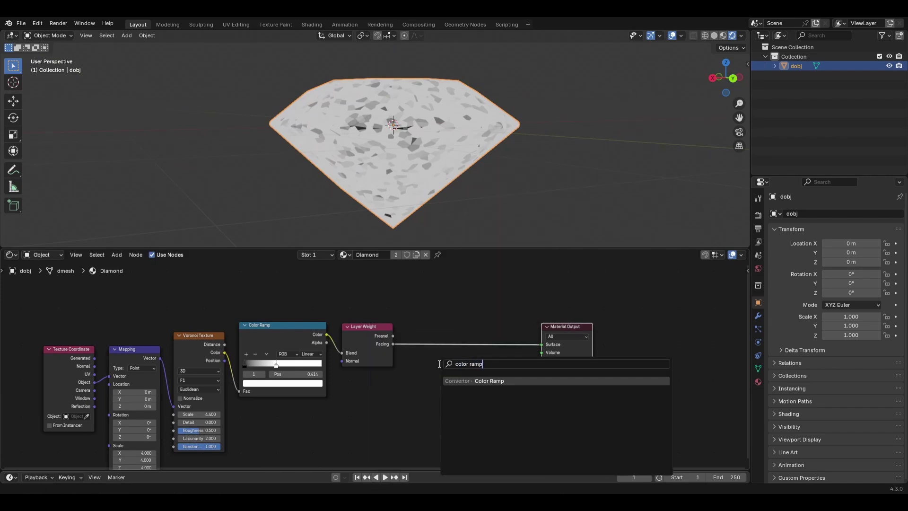
key("Return")
left_click(407, 323)
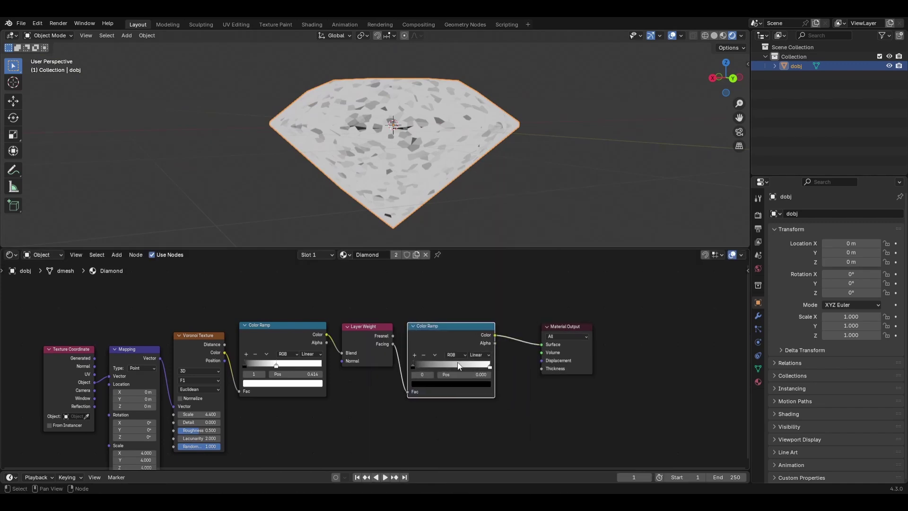
left_click(455, 354)
left_click(454, 381)
left_click(488, 354)
left_click(477, 381)
- Make both stops of the second Color Ramp magenta
left_click(434, 384)
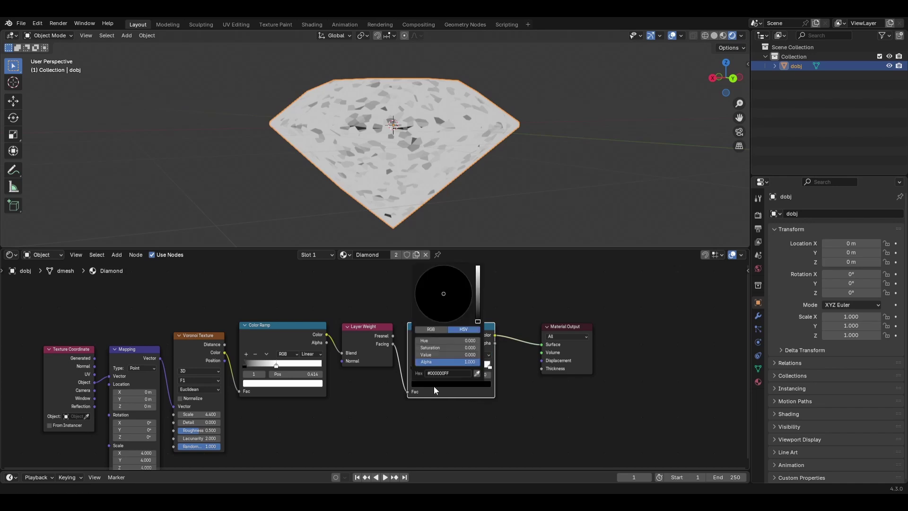
left_click_drag(478, 321, 478, 266)
left_click_drag(455, 305, 457, 306)
left_click(493, 373)
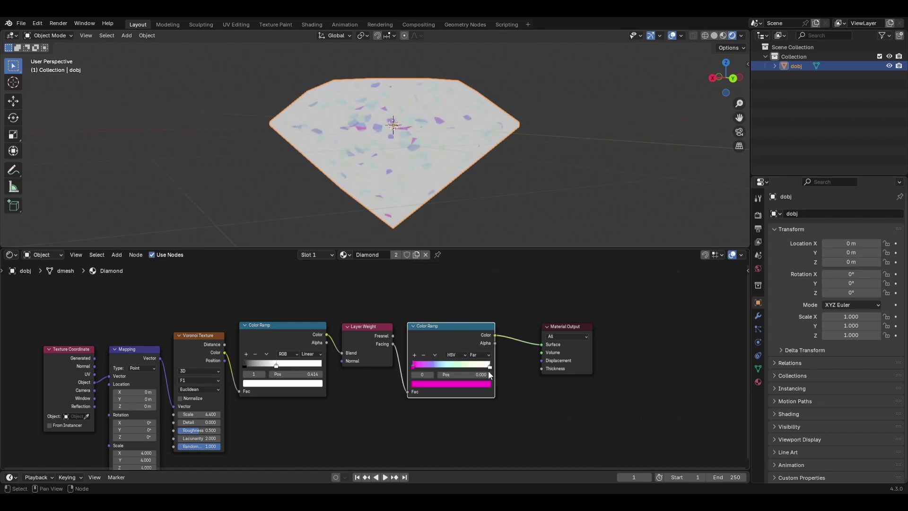
left_click(482, 385)
left_click(490, 368)
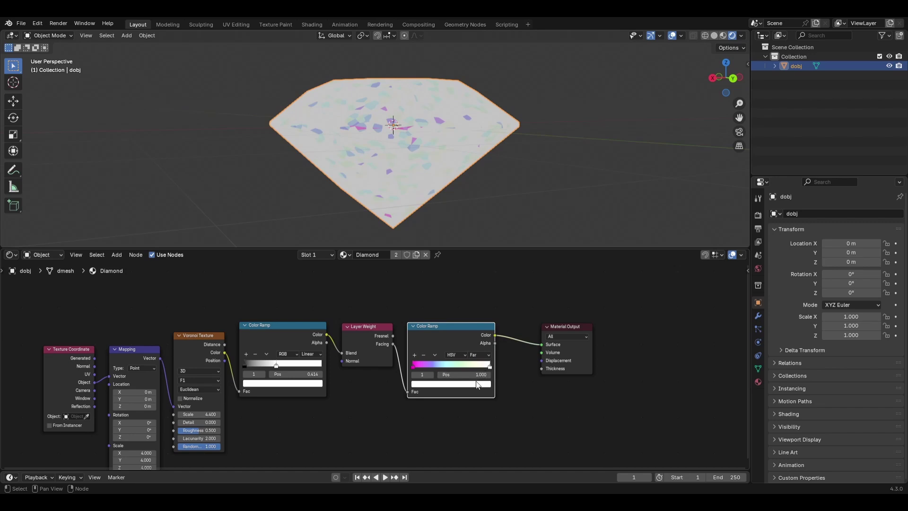
left_click(478, 384)
left_click(464, 314)
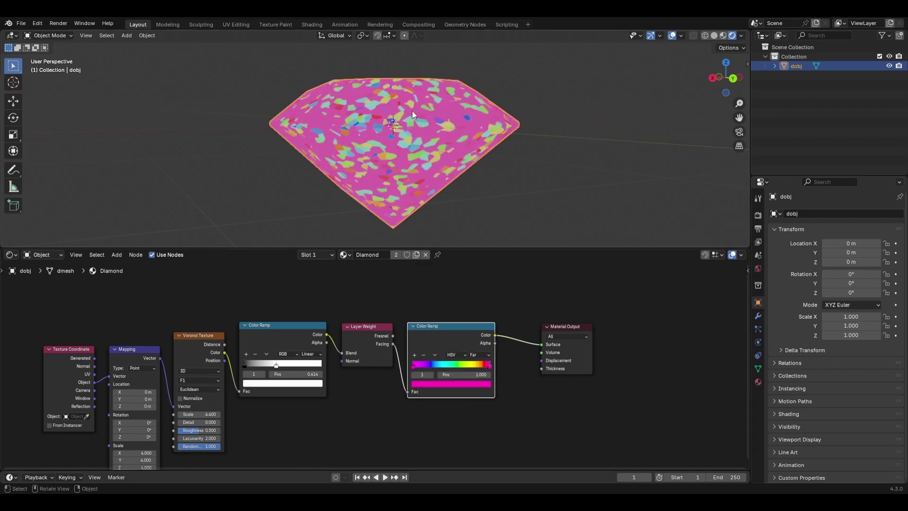
- Increase the Voronoi Texture Scale to 6.100 for denser rainbow specks
middle_click_drag(412, 111, 394, 104)
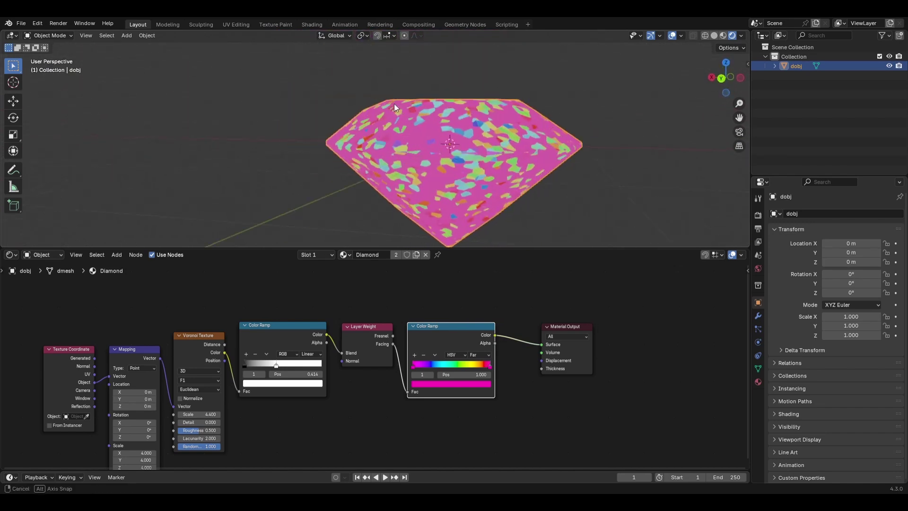
left_click_drag(560, 327, 606, 334)
middle_click_drag(110, 388, 275, 386)
left_click_drag(270, 382, 333, 382)
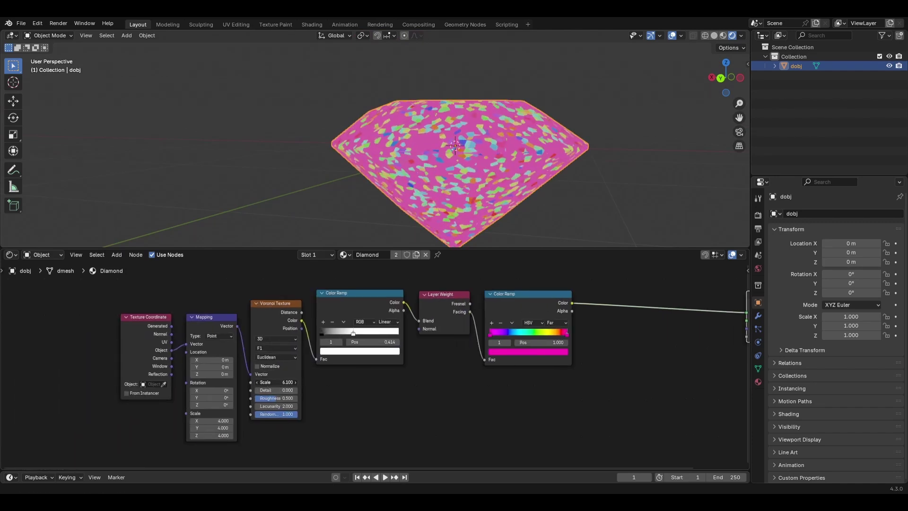
middle_click_drag(558, 152, 359, 171)
middle_click_drag(513, 353, 285, 377)
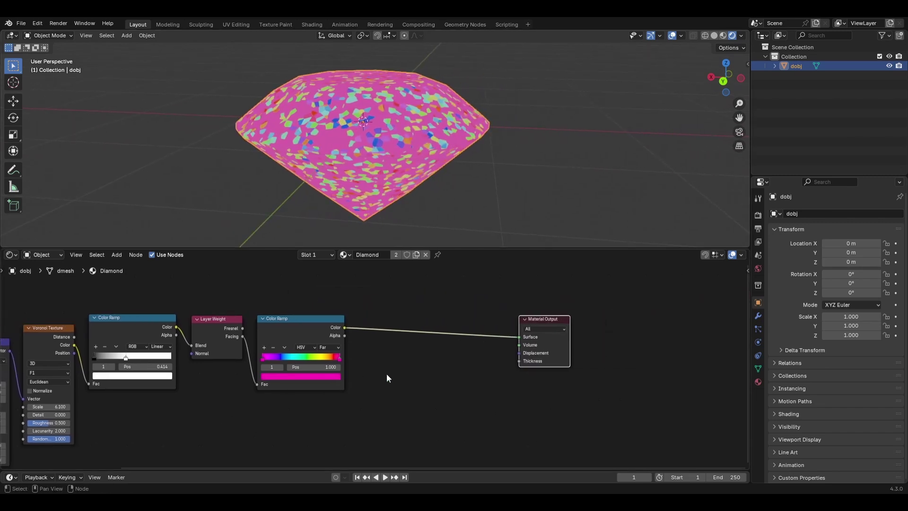
middle_click_drag(387, 374, 331, 393)
- Insert a Mix Color node before the Material Output
key("shift+a")
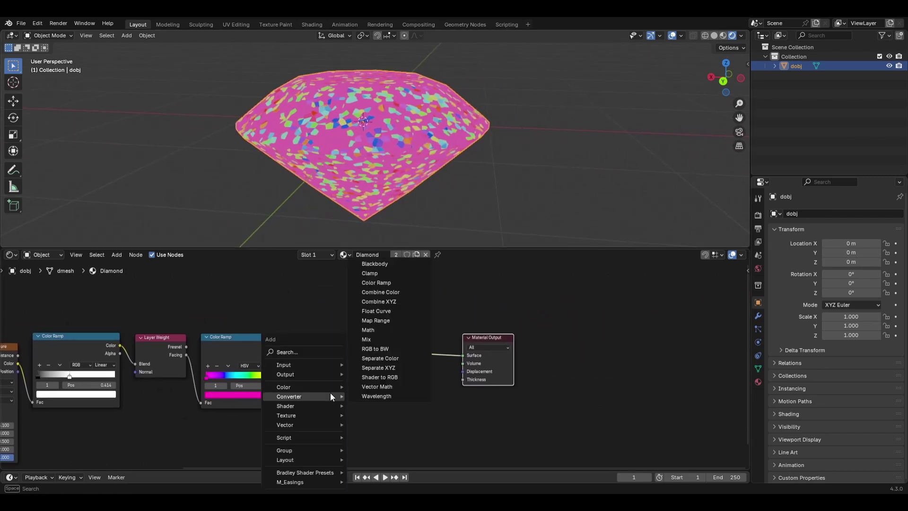
type("mix color")
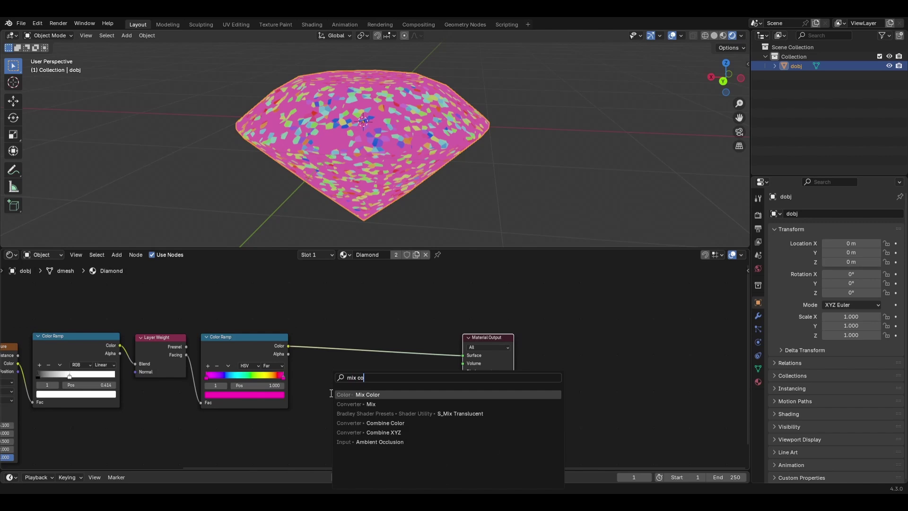
key("Return")
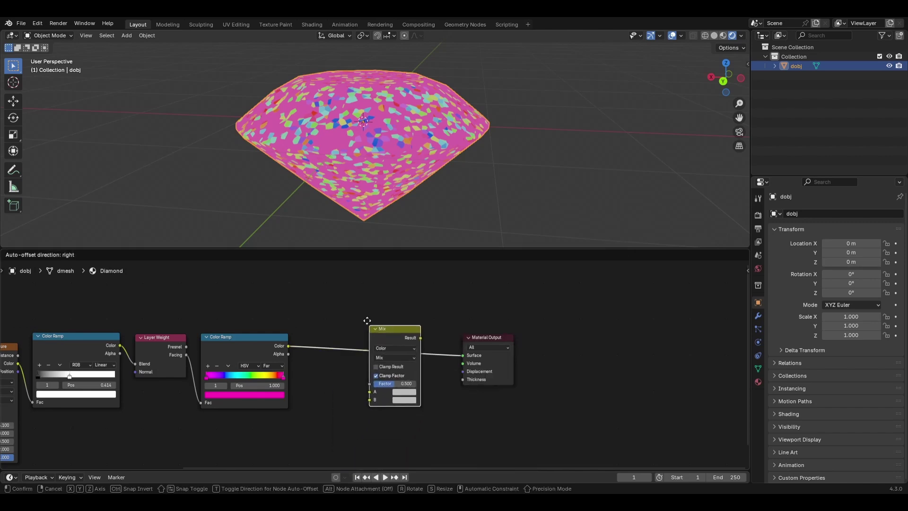
left_click(365, 316)
left_click_drag(373, 340, 325, 333)
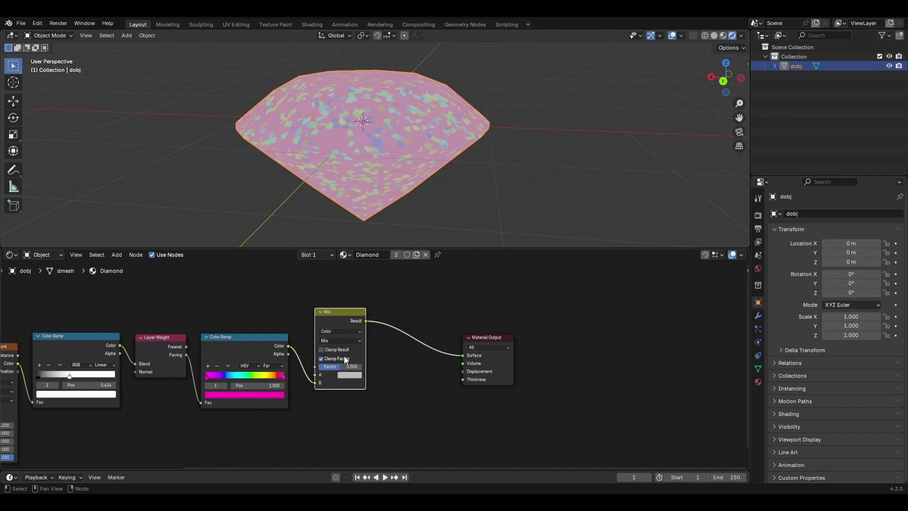
- Set the Mix node's factor to 1.000 and its blend type to Divide
left_click_drag(333, 371, 360, 369)
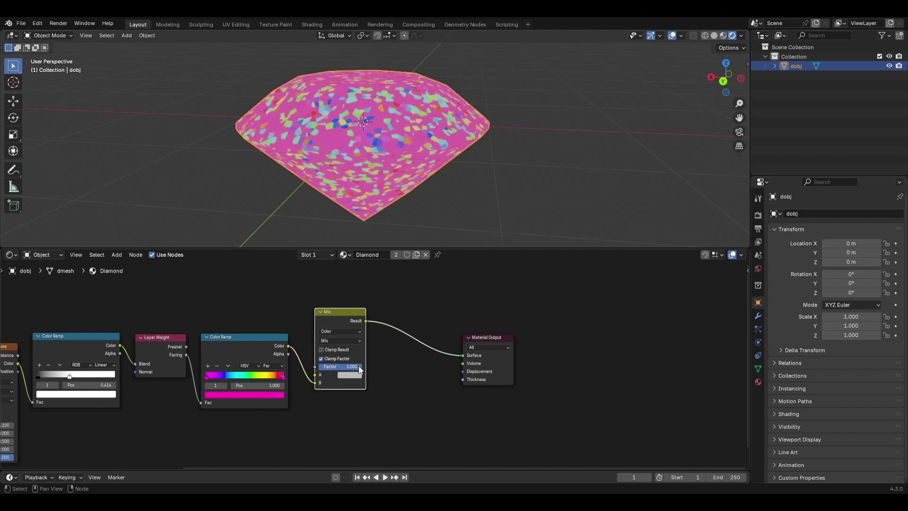
left_click(345, 339)
left_click(391, 404)
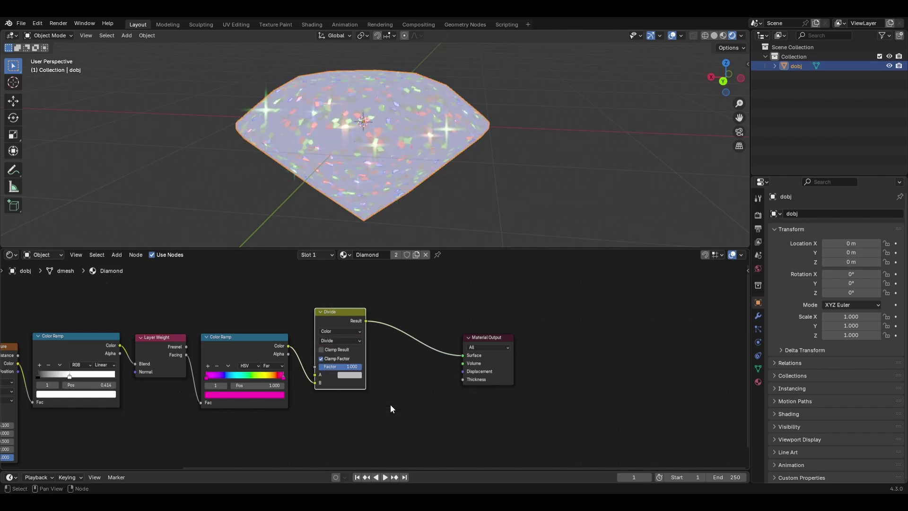
middle_click_drag(381, 126, 395, 197)
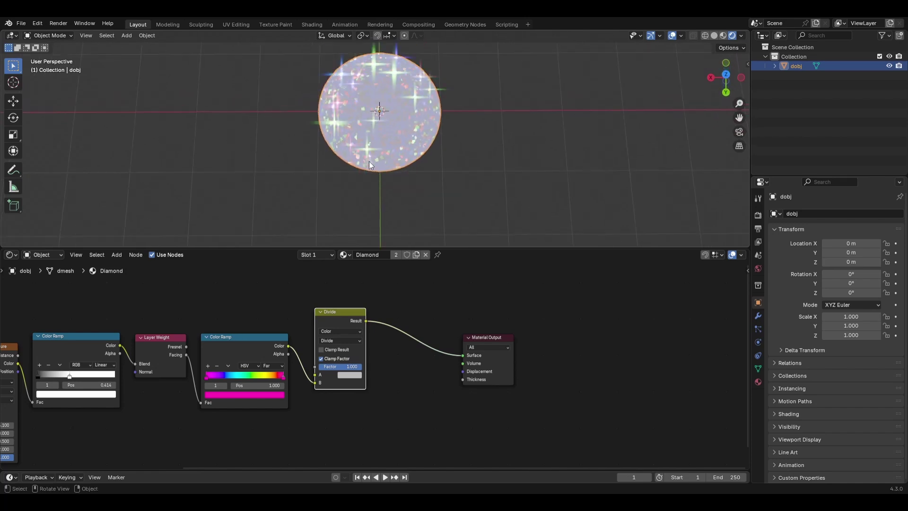
middle_click_drag(369, 161, 402, 120)
- Insert an Emission node onto the link into the Material Output and shift the output right
key("shift+a")
type("mix")
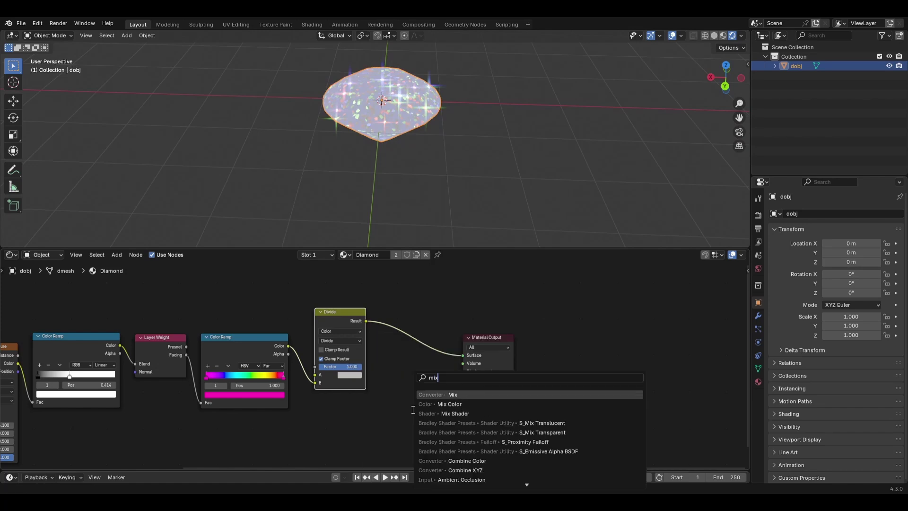
key("BackSpace")
key("BackSpace")
key("BackSpace")
type("emis")
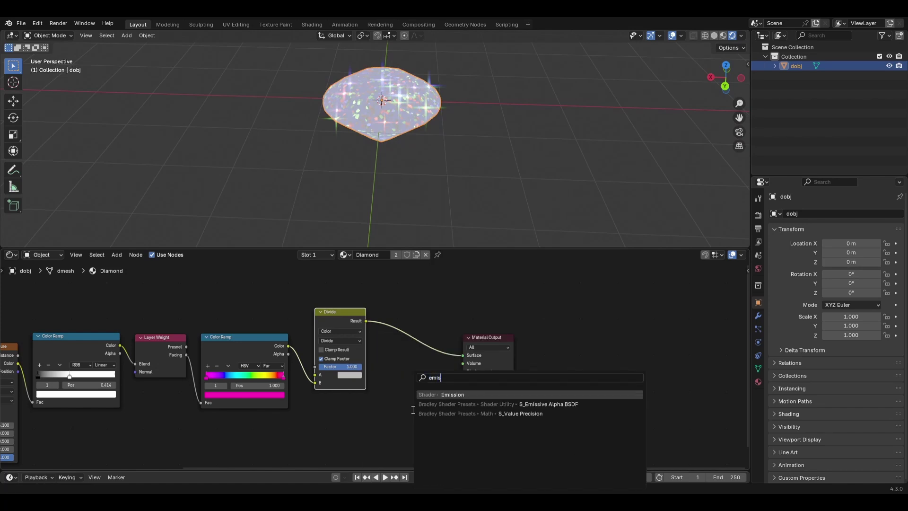
key("Return")
left_click(383, 319)
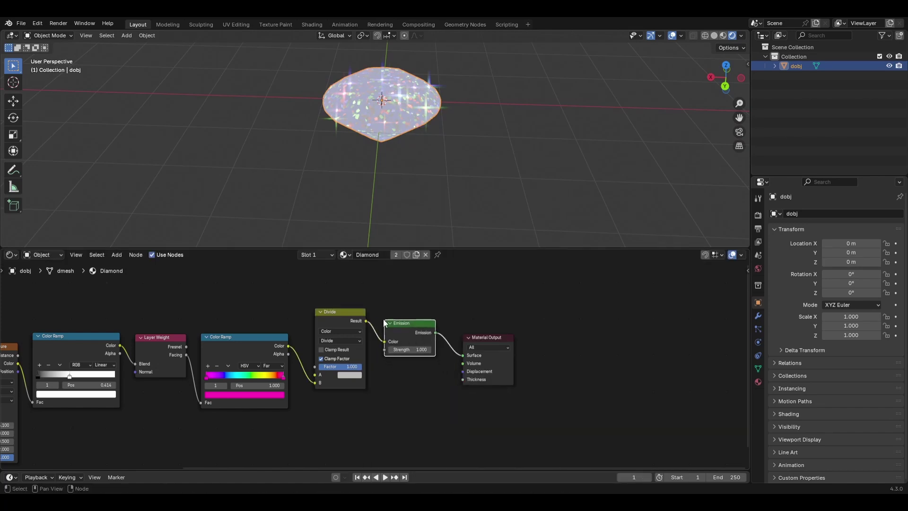
left_click_drag(487, 342, 587, 329)
- Insert a Mix Shader between the Emission and the Material Output
key("shift+a")
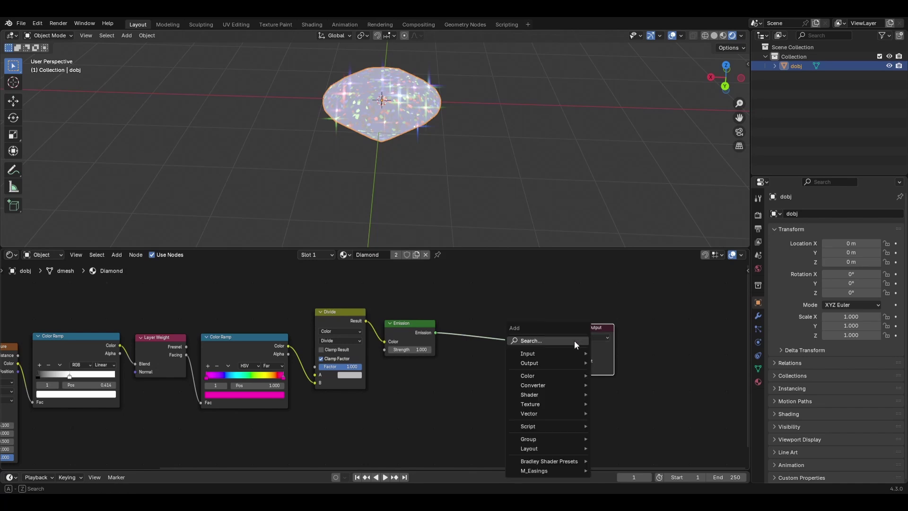
type("mix sha")
key("Return")
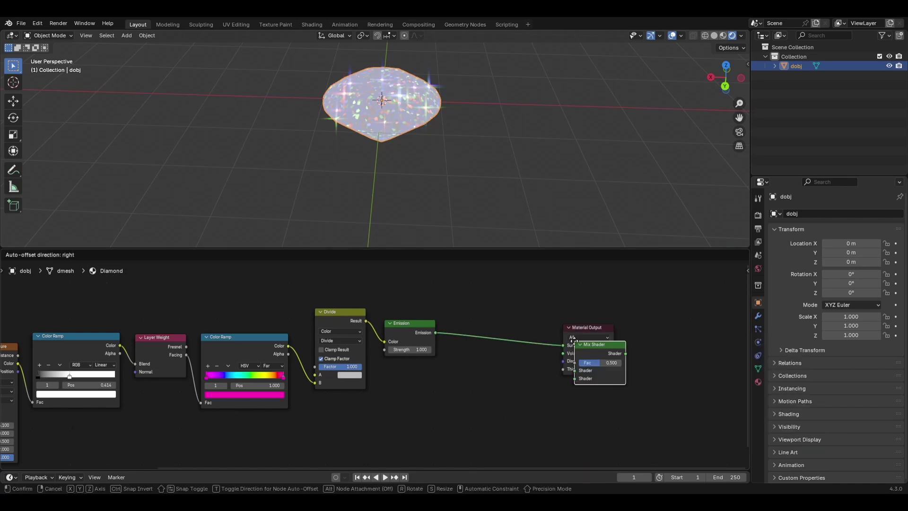
left_click(476, 321)
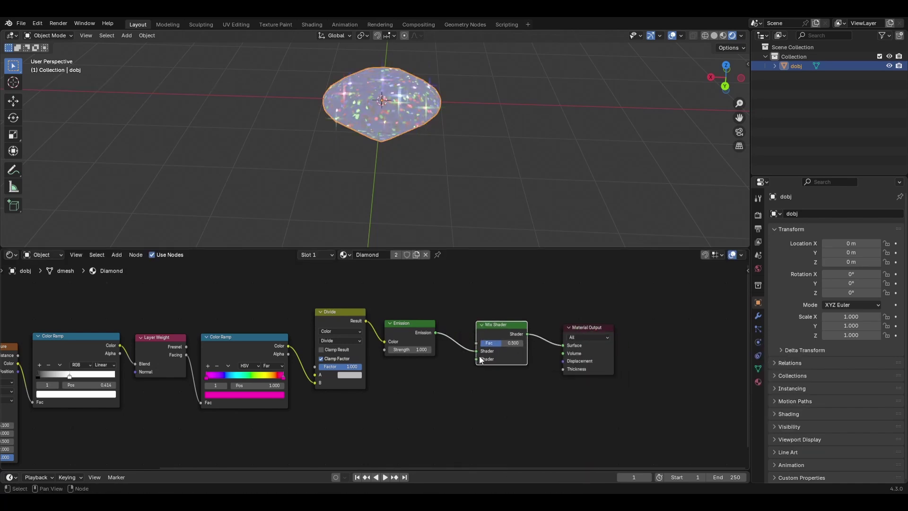
left_click_drag(477, 359, 362, 431)
key("Escape")
- Add a Glass BSDF below the Emission and connect it to the Mix Shader's second shader input
key("F3")
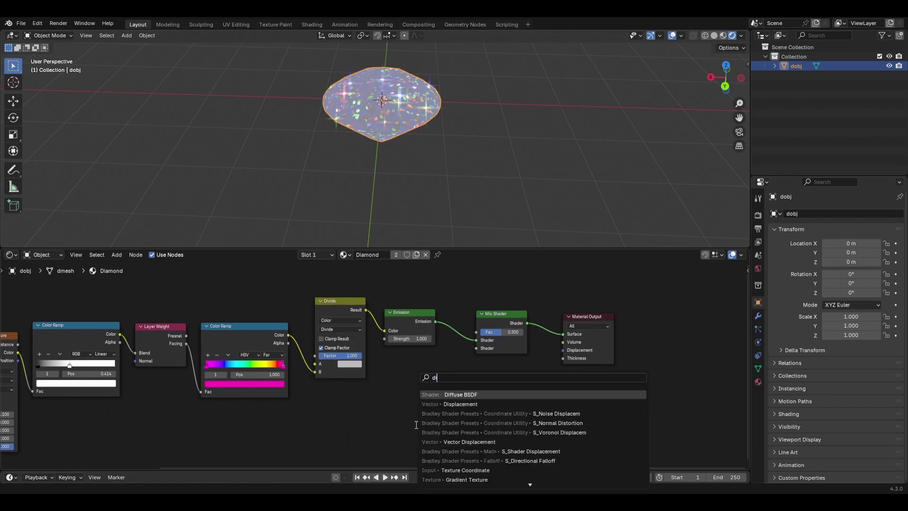
type("diamon")
key("BackSpace")
key("BackSpace")
key("BackSpace")
key("BackSpace")
key("BackSpace")
type("glass")
key("Return")
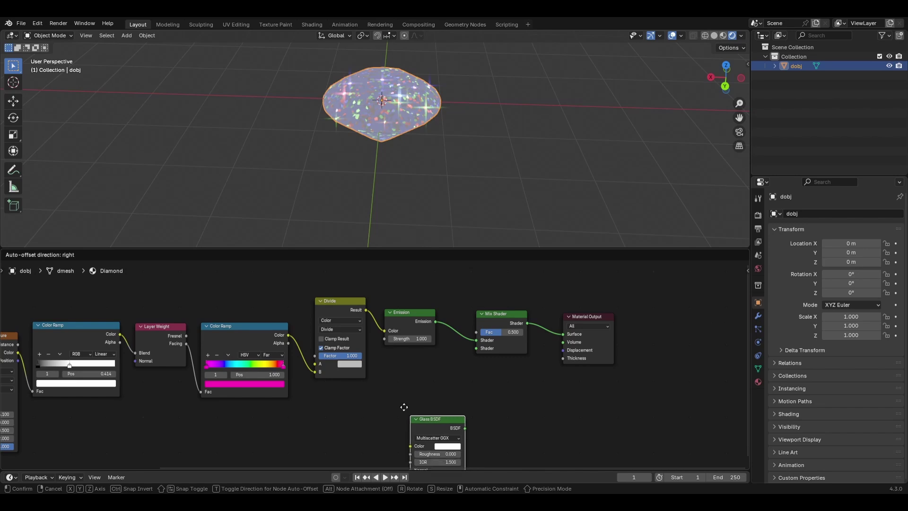
left_click(398, 367)
left_click_drag(450, 376, 476, 349)
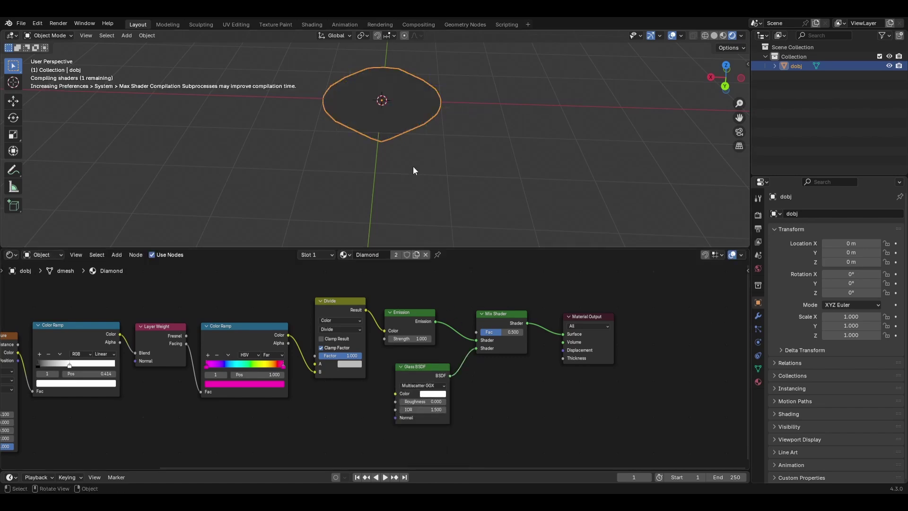
mouse_move(398, 132)
middle_mouse_down()
mouse_move(406, 109)
mouse_move(403, 128)
middle_mouse_up()
scroll(401, 145, "up", 3)
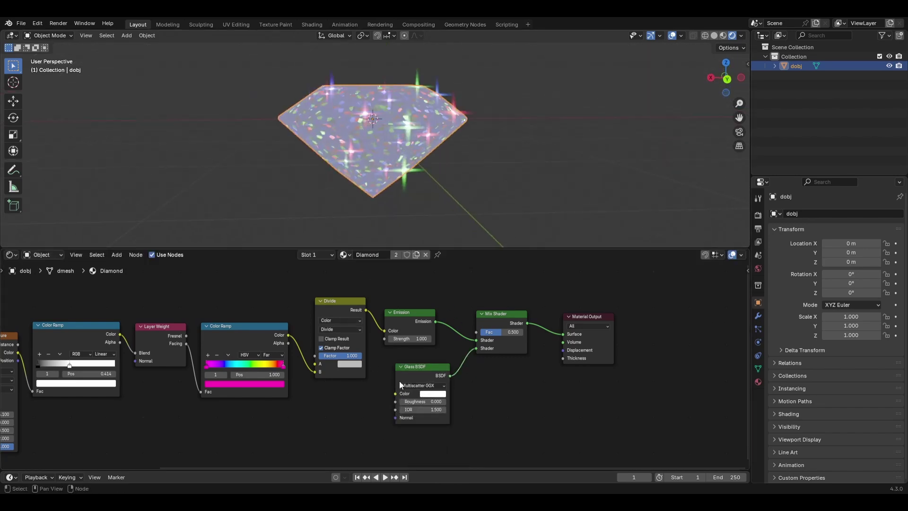
left_click_drag(422, 370, 404, 441)
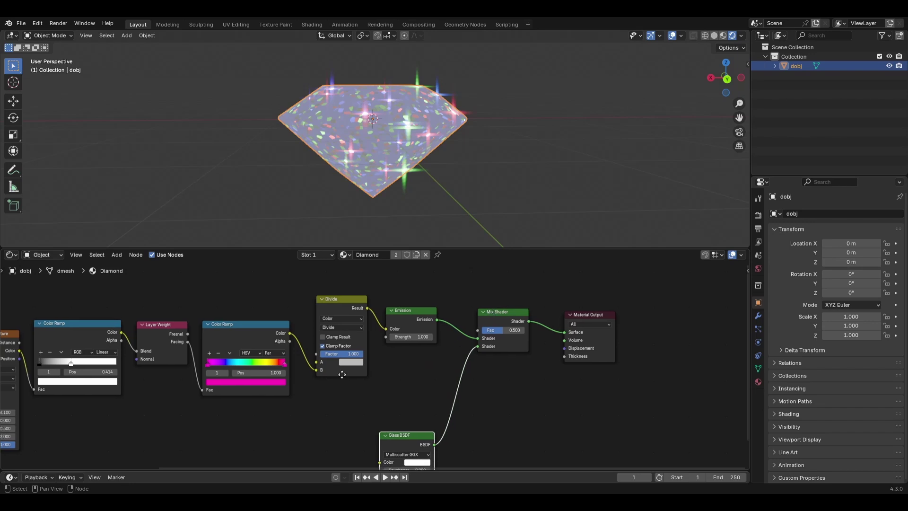
middle_click_drag(173, 355, 214, 314)
left_click_drag(160, 294, 259, 396)
- Add a second Color Ramp fed by the first ramp's Alpha output, discarding a mistaken Gamma node
type("gamma")
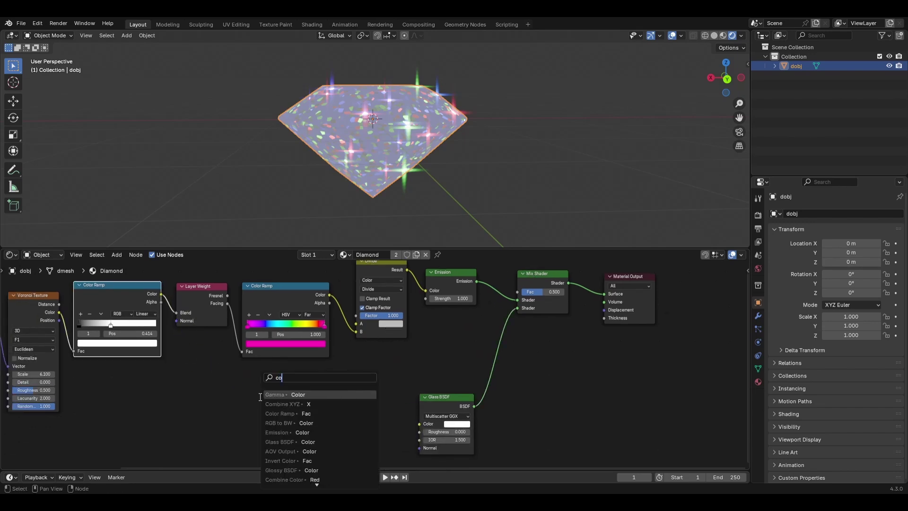
key("Return")
left_click(259, 396)
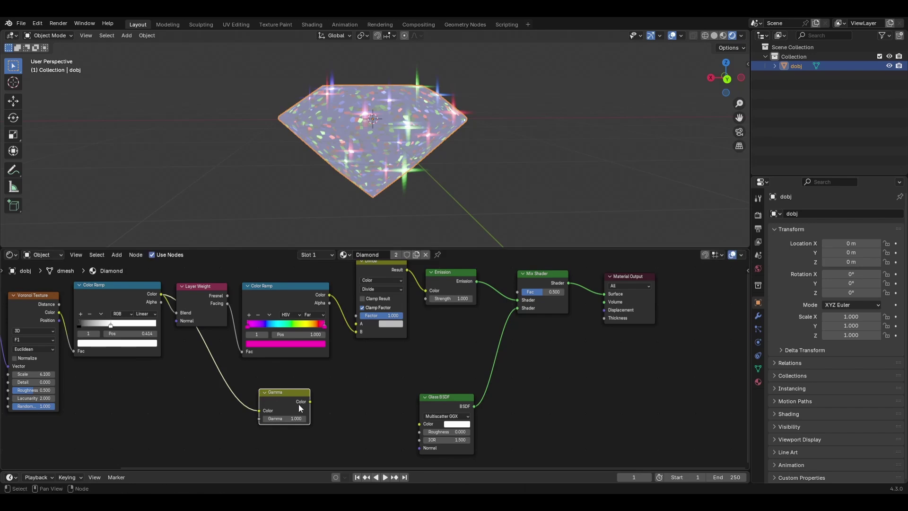
key("ctrl+z")
left_click_drag(159, 302, 255, 377)
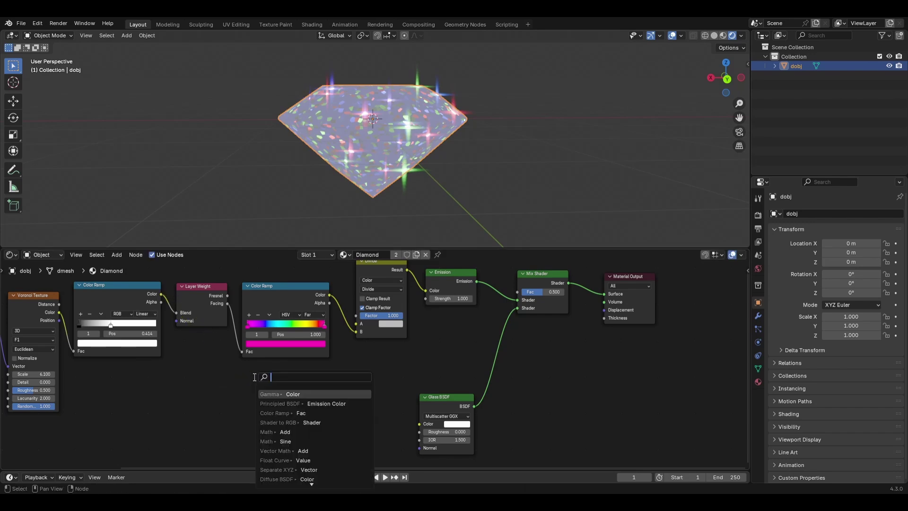
type("color ramp")
key("Return")
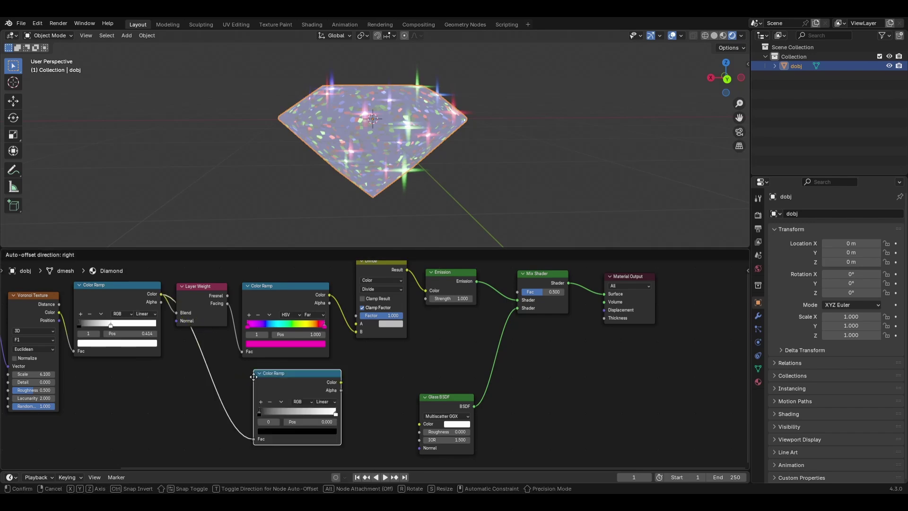
left_click(263, 378)
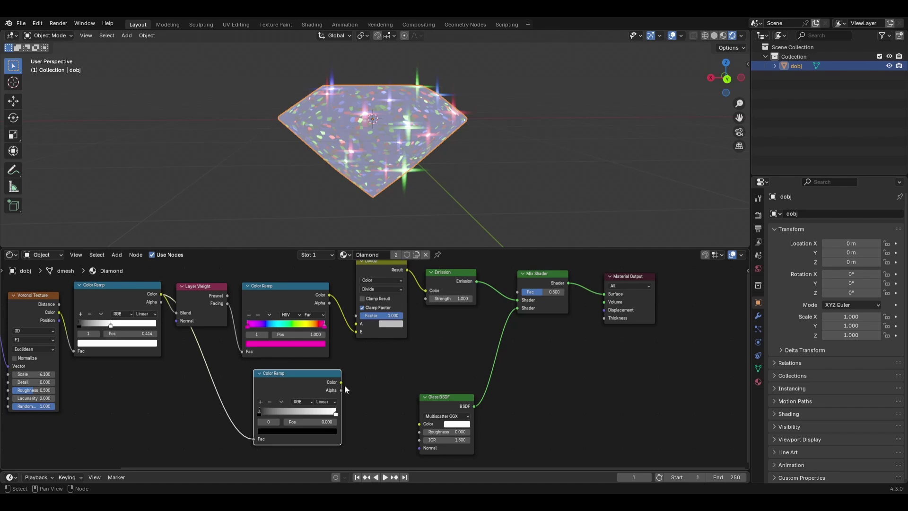
- Drive the Mix Shader factor with the new ramp, then detach the Mix Shader so Emission feeds the output
left_click_drag(344, 385, 518, 292)
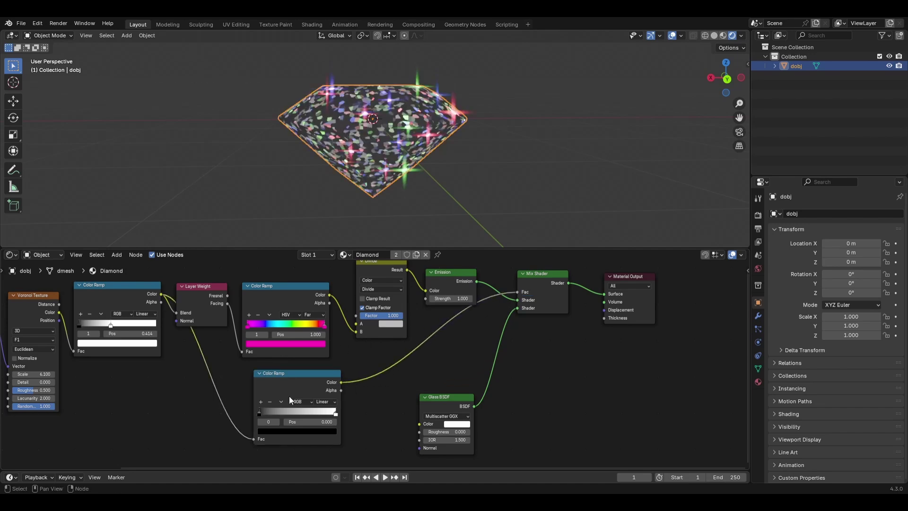
mouse_move(350, 209)
middle_mouse_down()
mouse_move(369, 184)
mouse_move(362, 162)
mouse_move(432, 173)
mouse_move(376, 209)
mouse_move(393, 174)
mouse_move(439, 158)
mouse_move(357, 216)
middle_mouse_up()
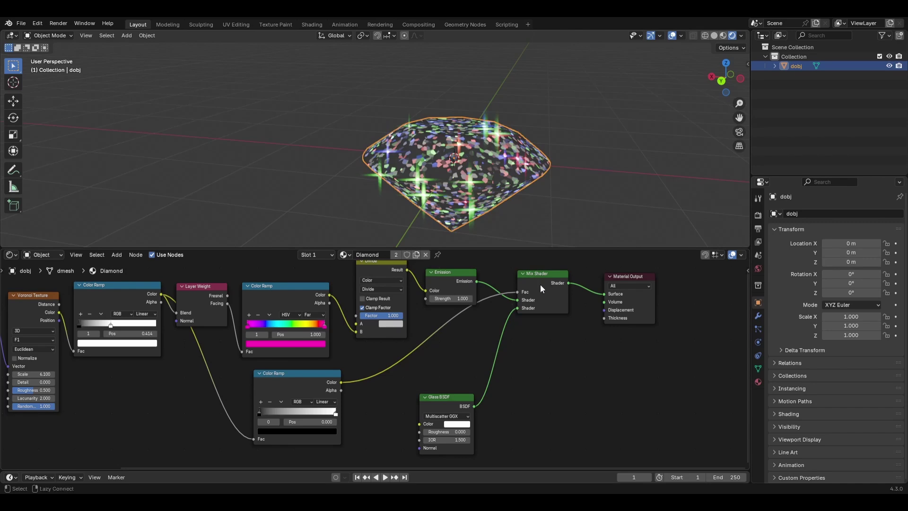
left_click_drag(540, 285, 542, 372, "alt")
- Delete the extra Color Ramp, Glass BSDF and Mix Shader, then frame the remaining nodes
left_click(280, 374)
key("x")
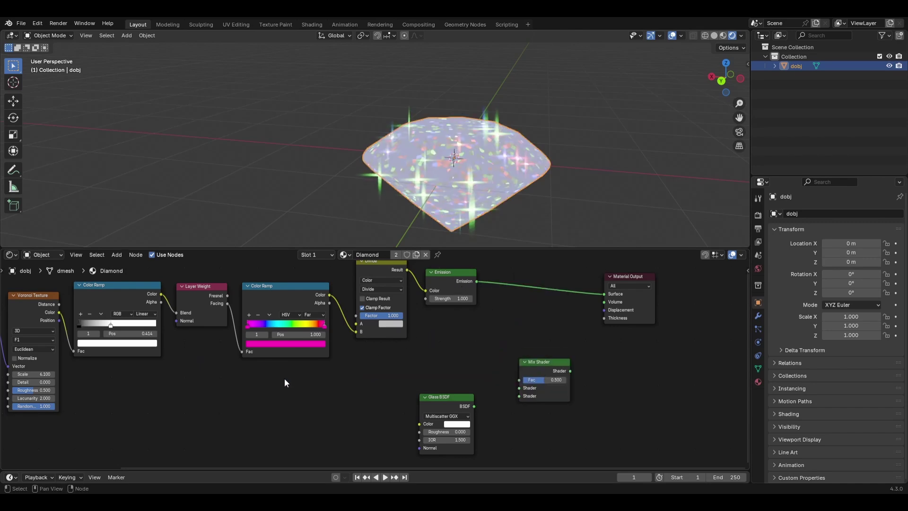
left_click_drag(278, 371, 548, 416)
key("x")
key("Home")
- Rearrange the Layer Weight, Color Ramp, Divide and Emission nodes, then switch to the Compositing workspace
left_click_drag(284, 287, 472, 432)
middle_click_drag(63, 348, 160, 346)
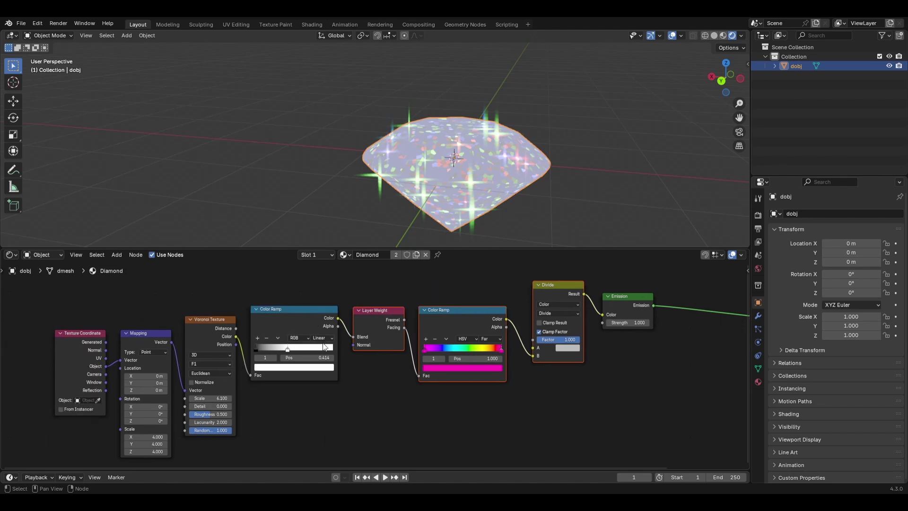
middle_click_drag(325, 347, 244, 368)
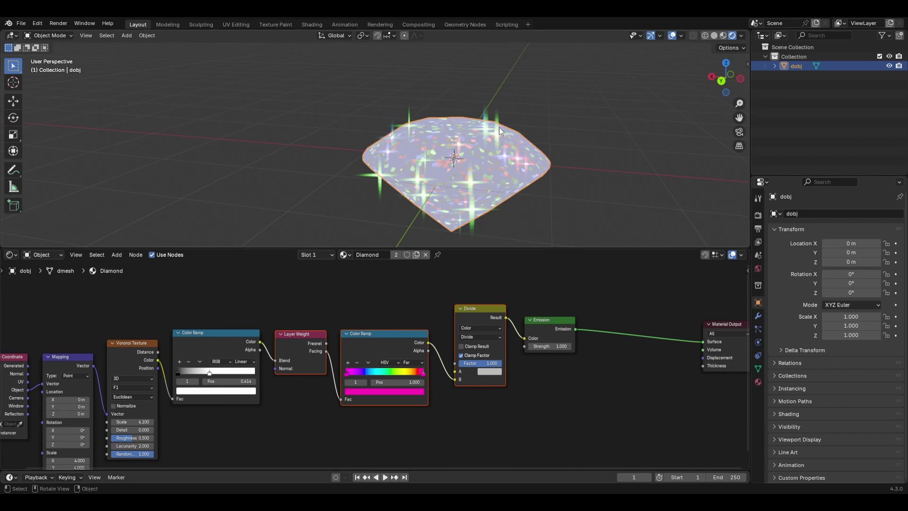
middle_click_drag(431, 318, 372, 318)
left_click_drag(486, 321, 554, 319)
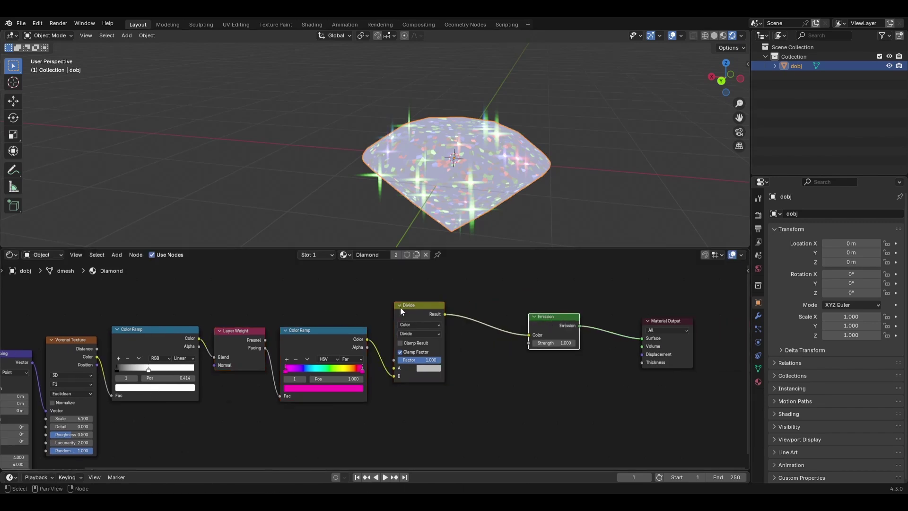
left_click_drag(401, 311, 386, 324)
left_click_drag(256, 333, 262, 333)
left_click_drag(234, 300, 412, 423)
middle_click_drag(294, 379, 340, 365)
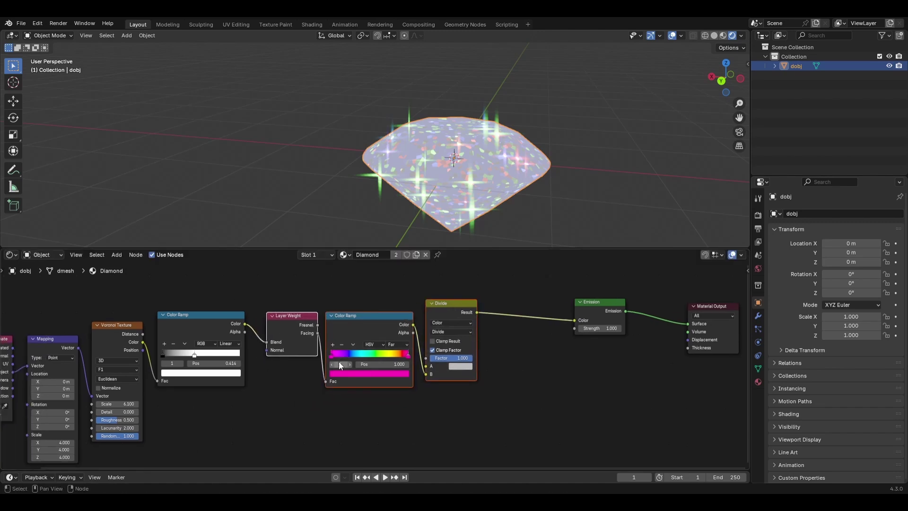
middle_click_drag(500, 84, 495, 149)
left_click_drag(436, 305, 442, 312)
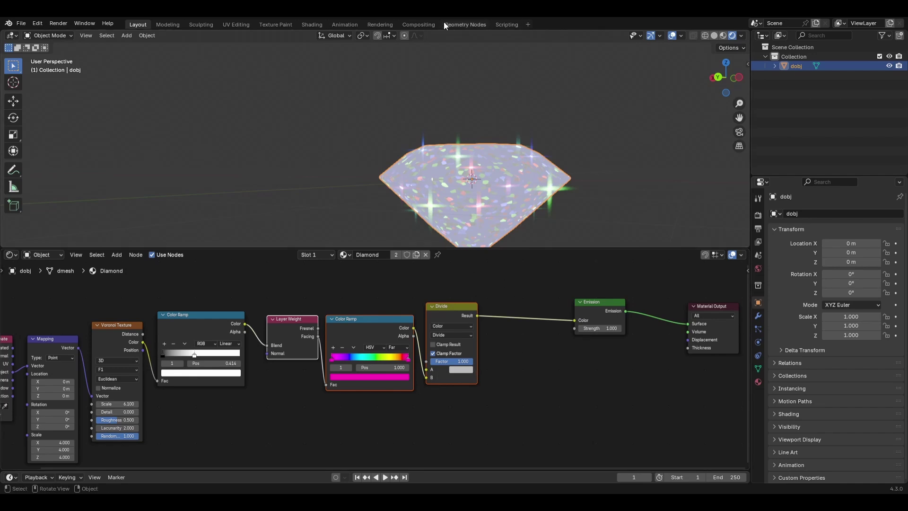
left_click(417, 26)
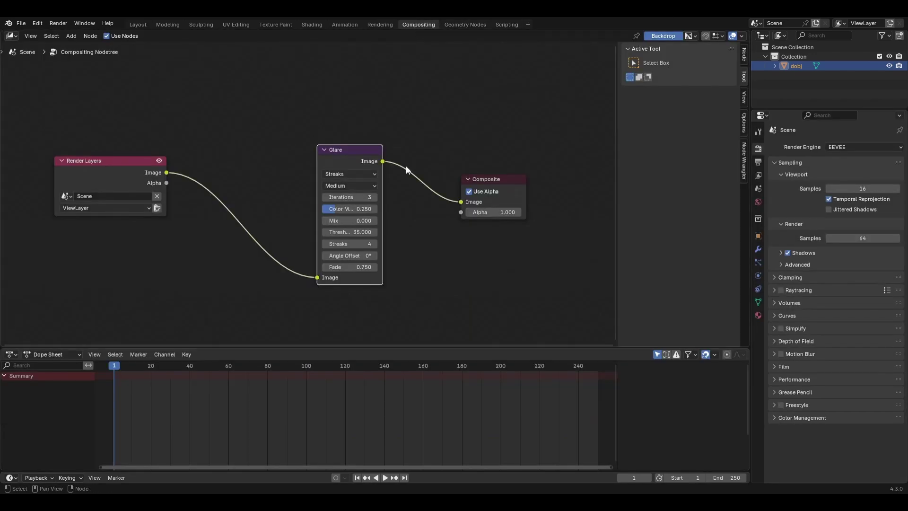